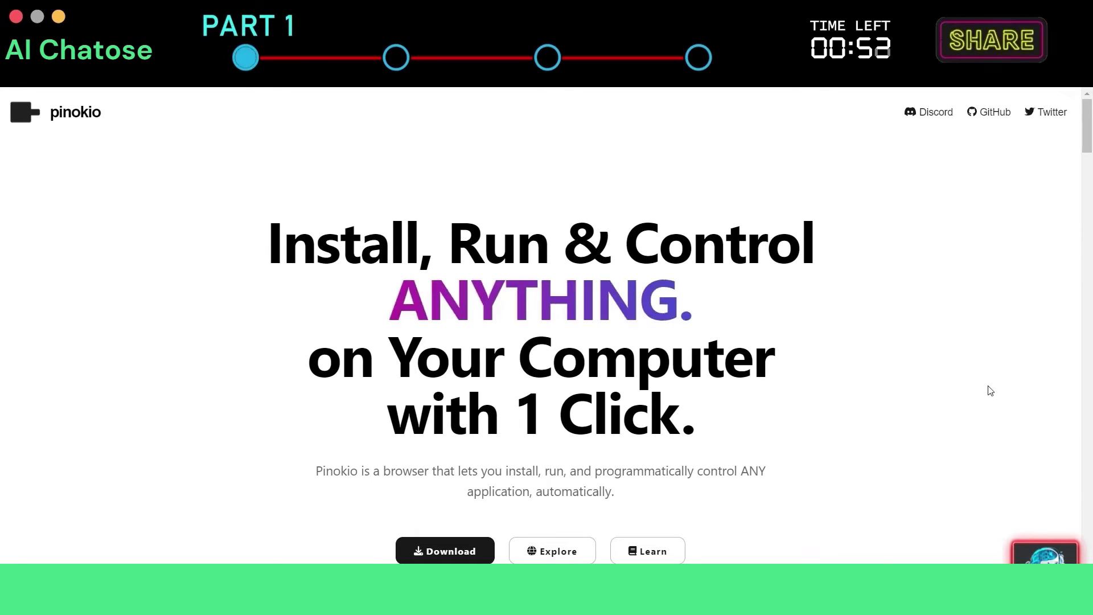
pyautogui.scroll(-5, 991, 391)
pyautogui.scroll(-5, 990, 389)
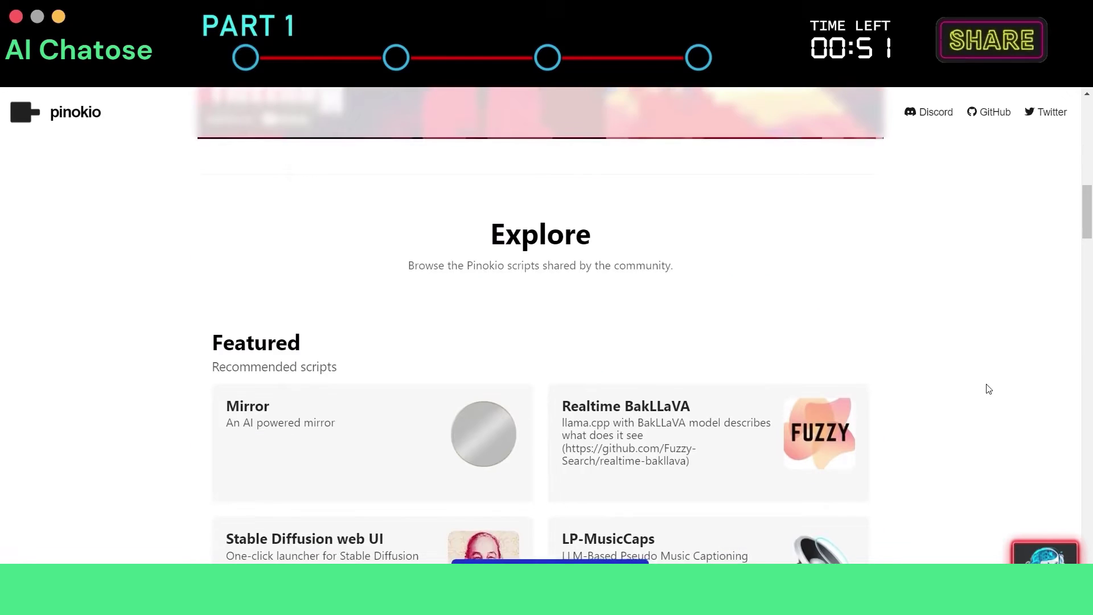
pyautogui.scroll(-2, 989, 389)
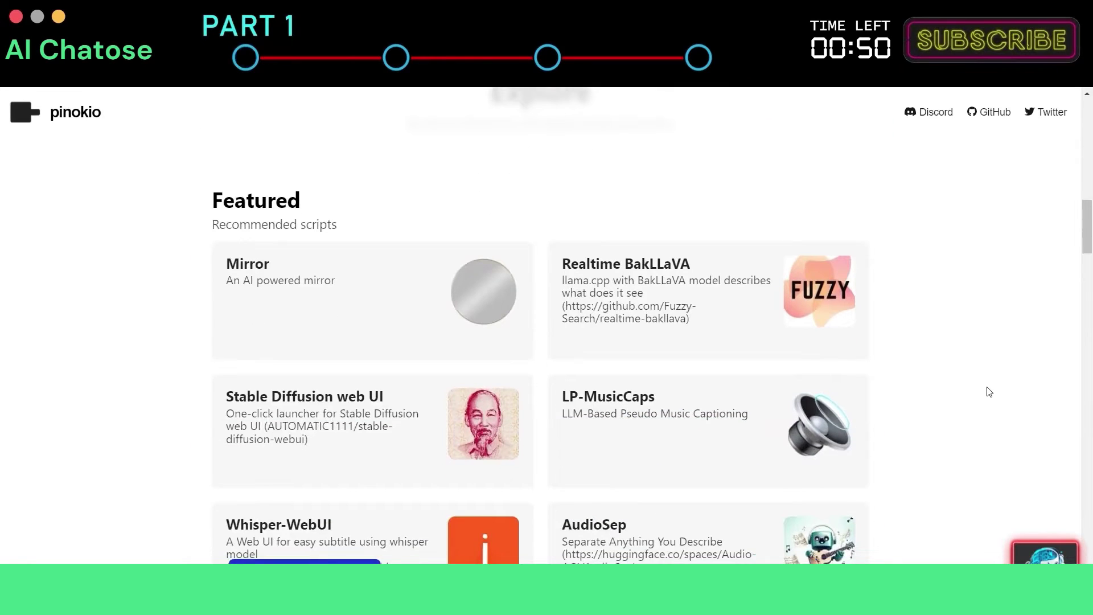
pyautogui.scroll(-3, 989, 391)
pyautogui.scroll(-2, 988, 392)
pyautogui.scroll(-2, 988, 392)
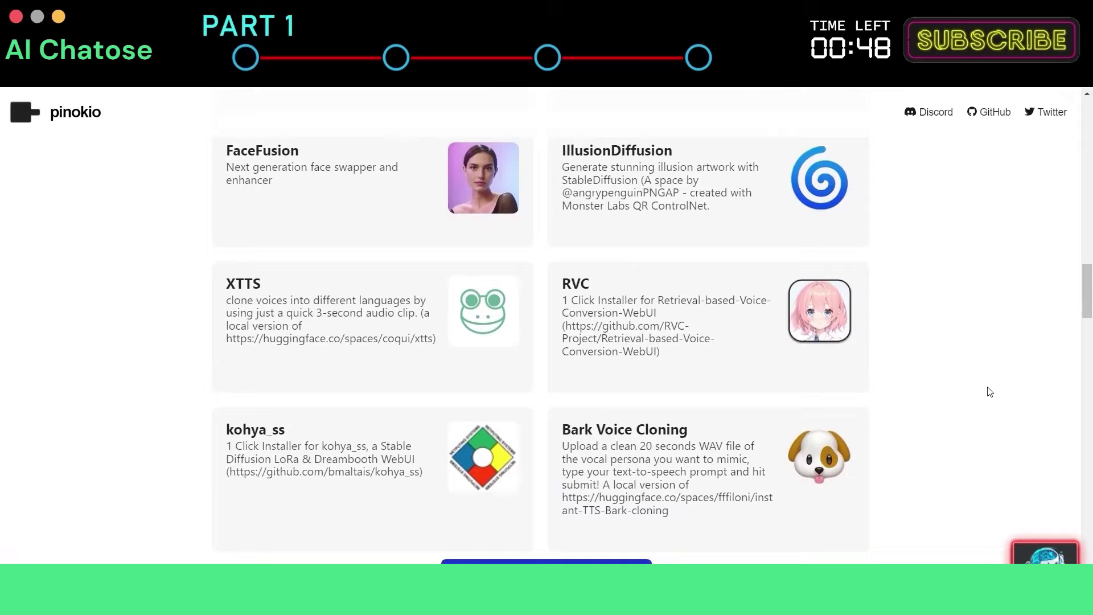
pyautogui.scroll(-2, 990, 392)
pyautogui.scroll(-2, 990, 392)
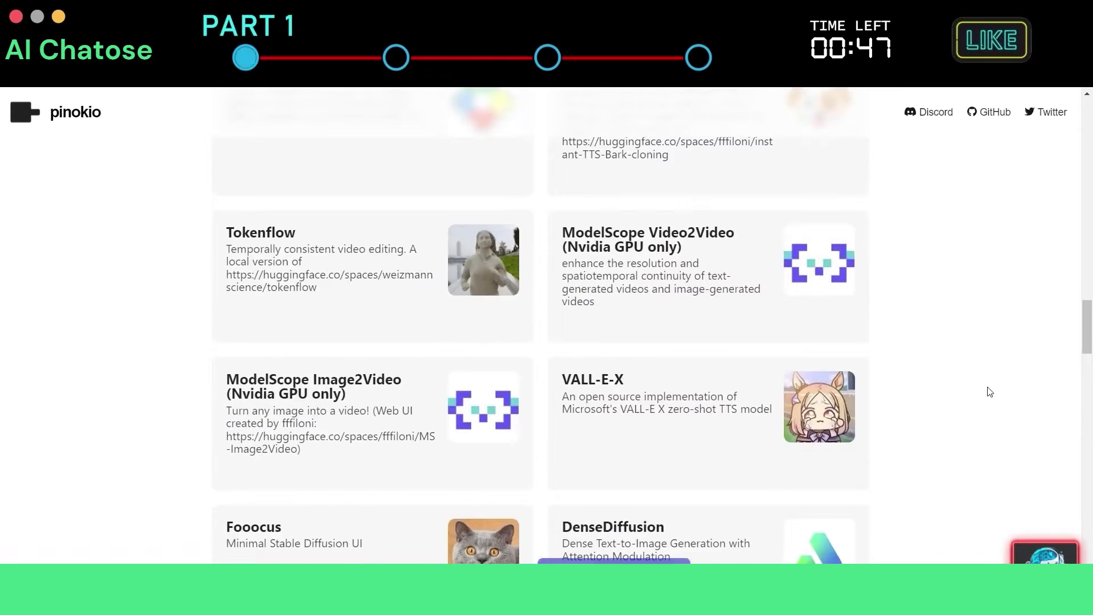
pyautogui.scroll(-3, 989, 392)
pyautogui.scroll(-1, 989, 391)
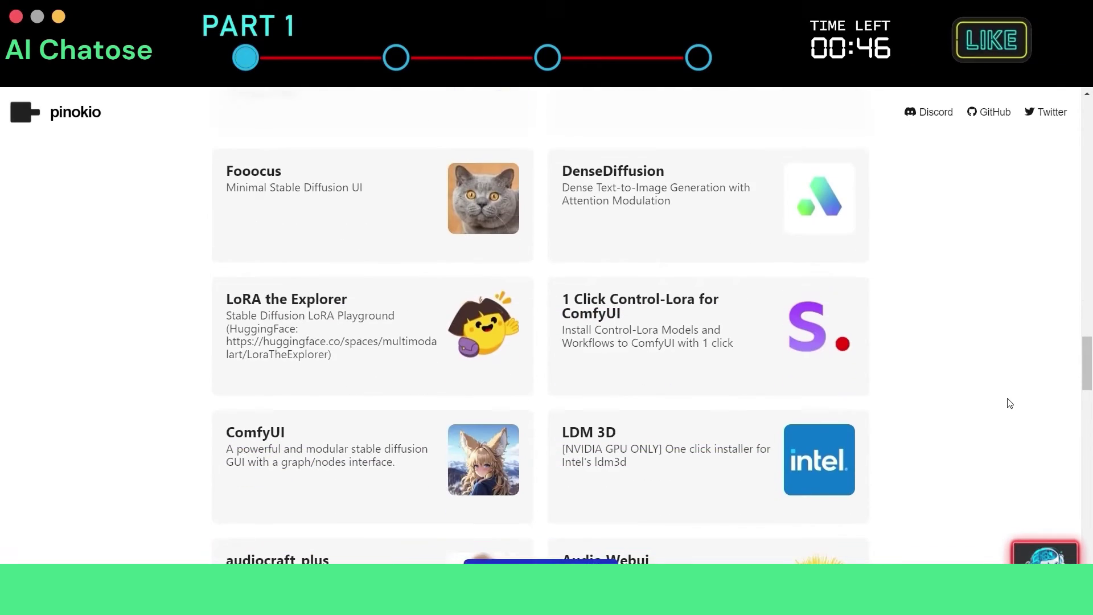
pyautogui.scroll(-3, 1010, 404)
pyautogui.scroll(-2, 1011, 405)
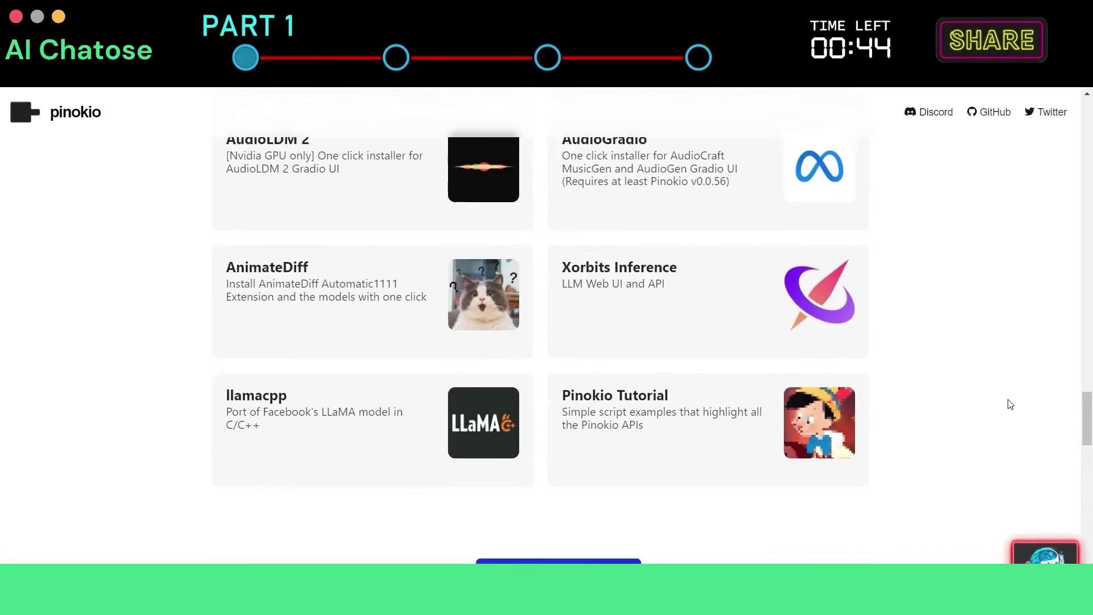
pyautogui.scroll(-3, 1010, 404)
pyautogui.scroll(-1, 1010, 405)
pyautogui.scroll(-1, 1010, 405)
pyautogui.scroll(-1, 1010, 404)
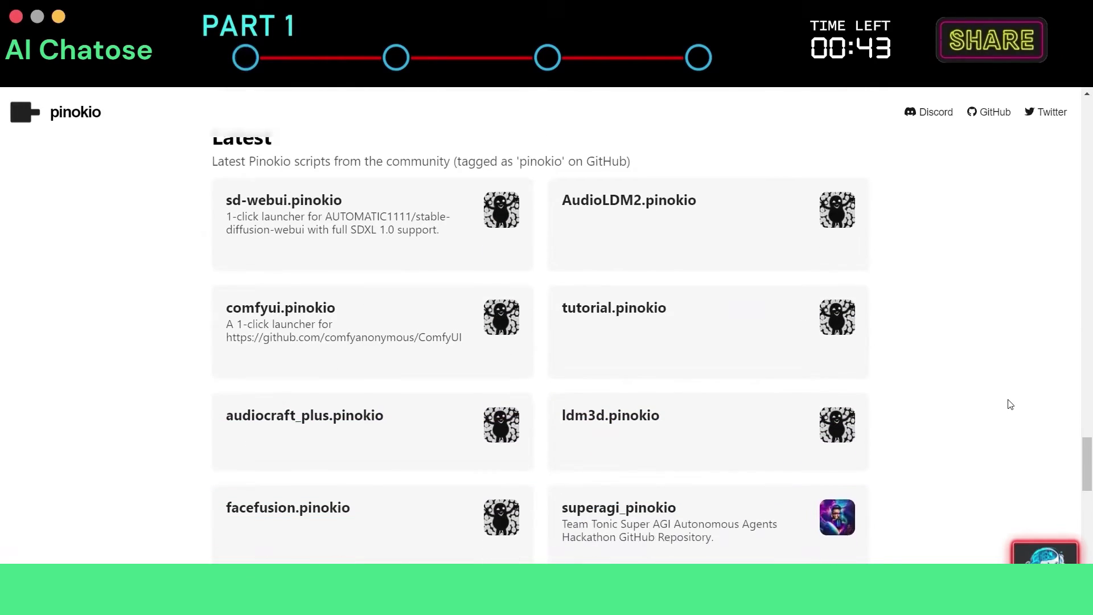
pyautogui.scroll(-2, 1010, 404)
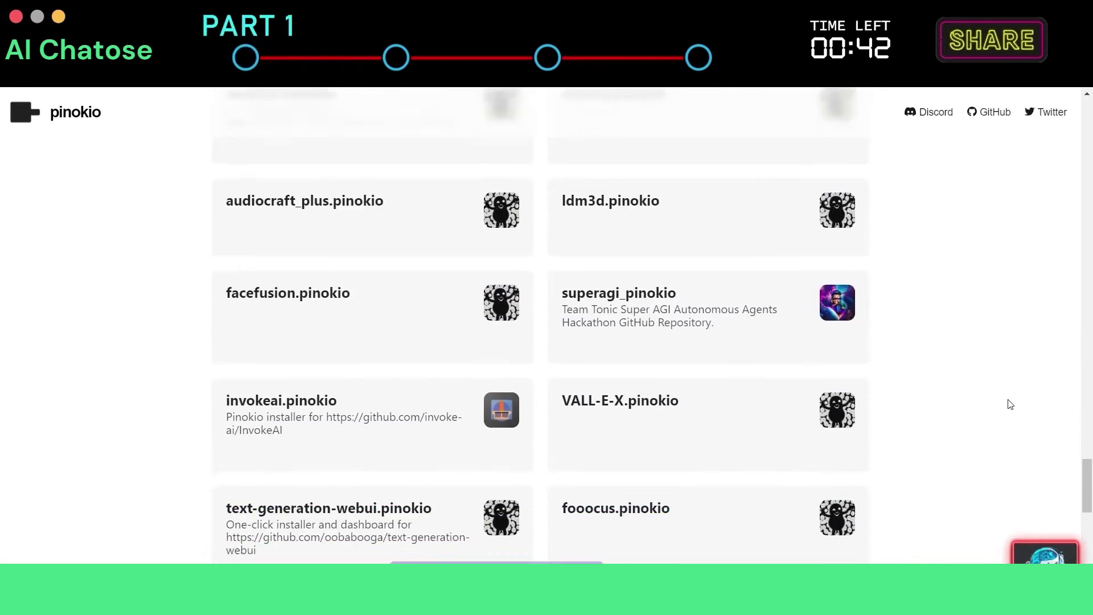
pyautogui.scroll(-2, 1010, 404)
pyautogui.scroll(-2, 1009, 404)
pyautogui.scroll(-3, 1010, 404)
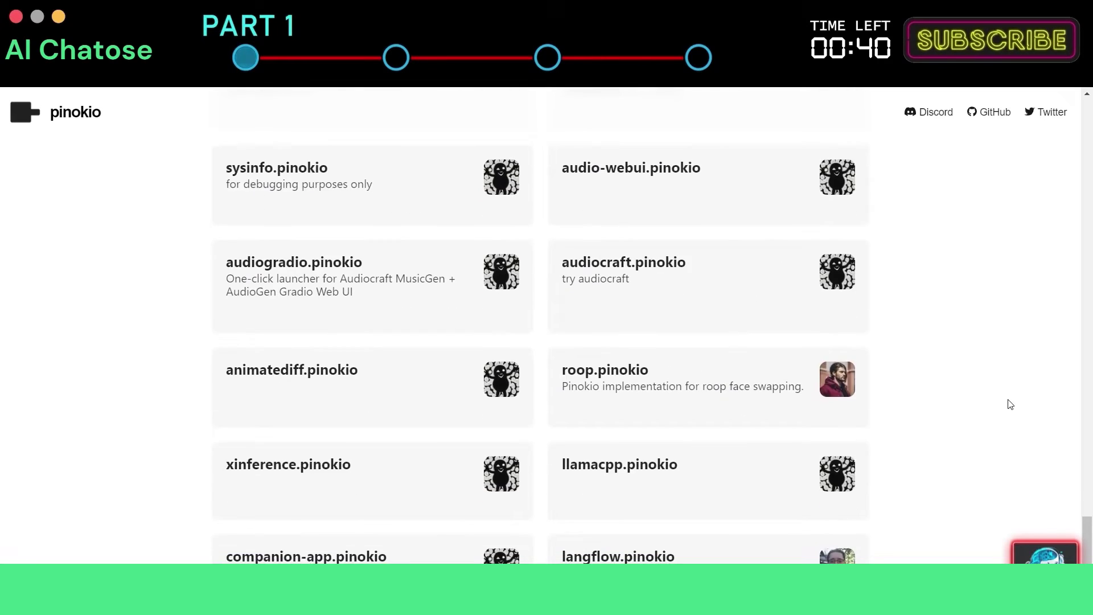
pyautogui.scroll(-3, 1010, 405)
pyautogui.scroll(-1, 1009, 444)
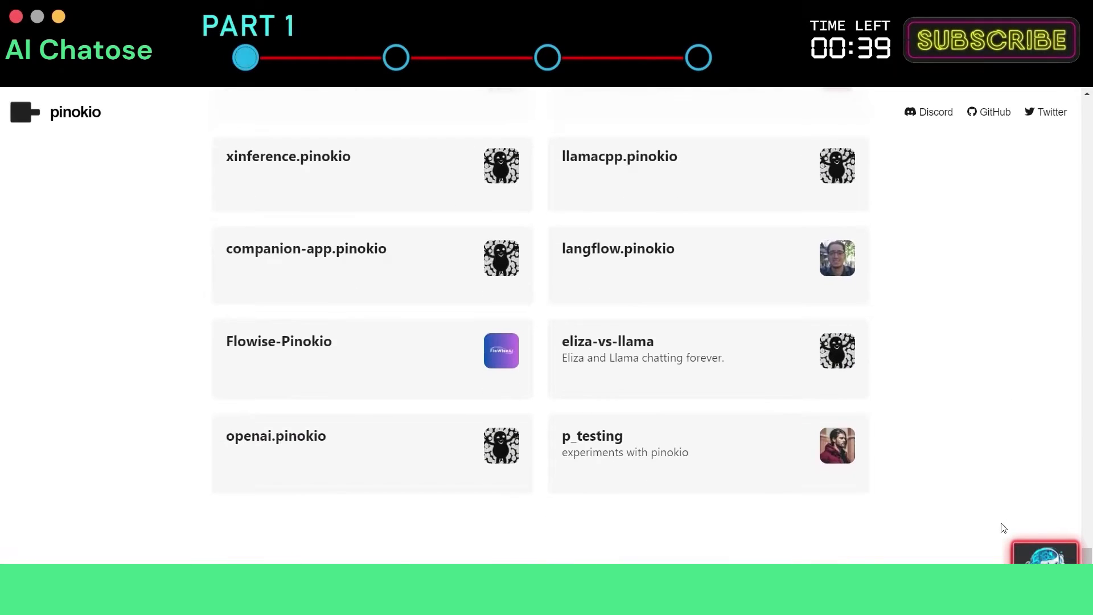
pyautogui.scroll(5, 1031, 463)
pyautogui.scroll(5, 1031, 385)
pyautogui.scroll(5, 1032, 253)
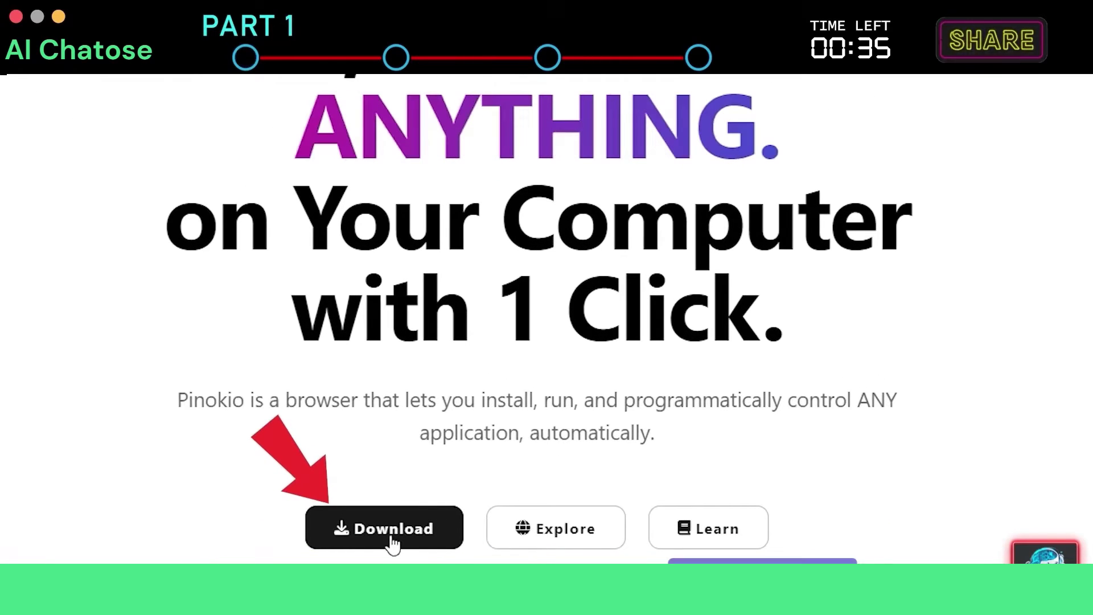
# Download the Windows build of Pinokio as a zip from the website's download page
pyautogui.click(447, 543)
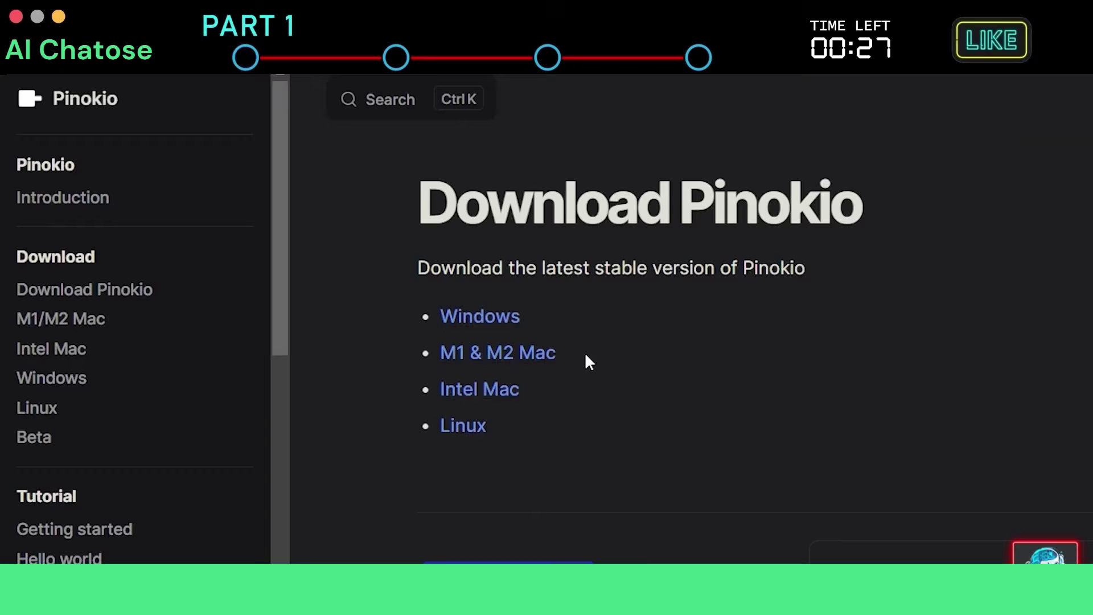
pyautogui.click(493, 322)
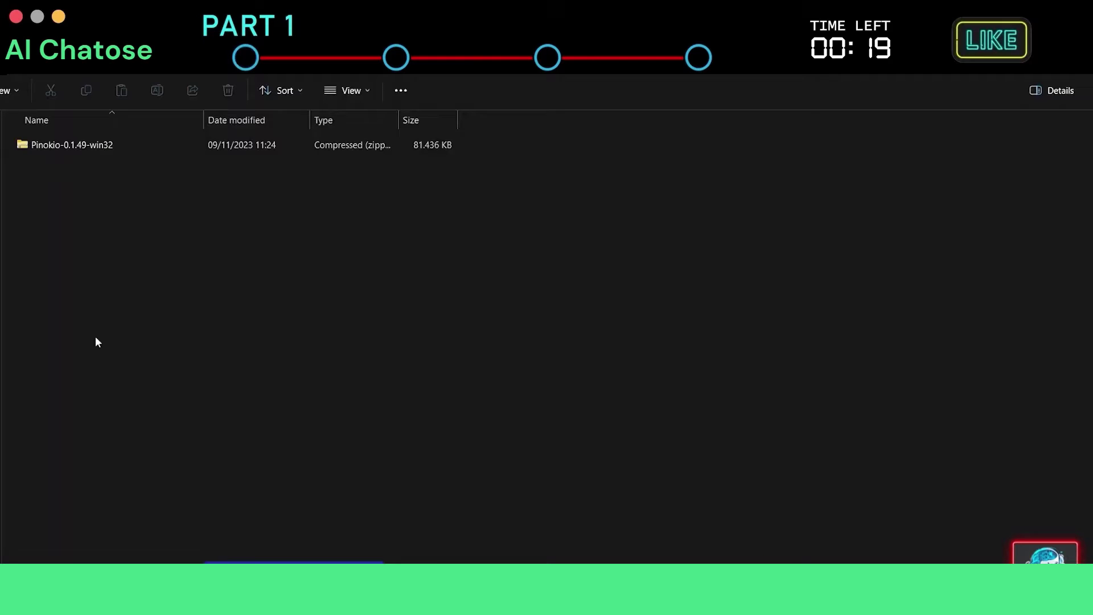
# Extract All from the downloaded Pinokio zip archive
pyautogui.click(106, 148)
pyautogui.rightClick(106, 147)
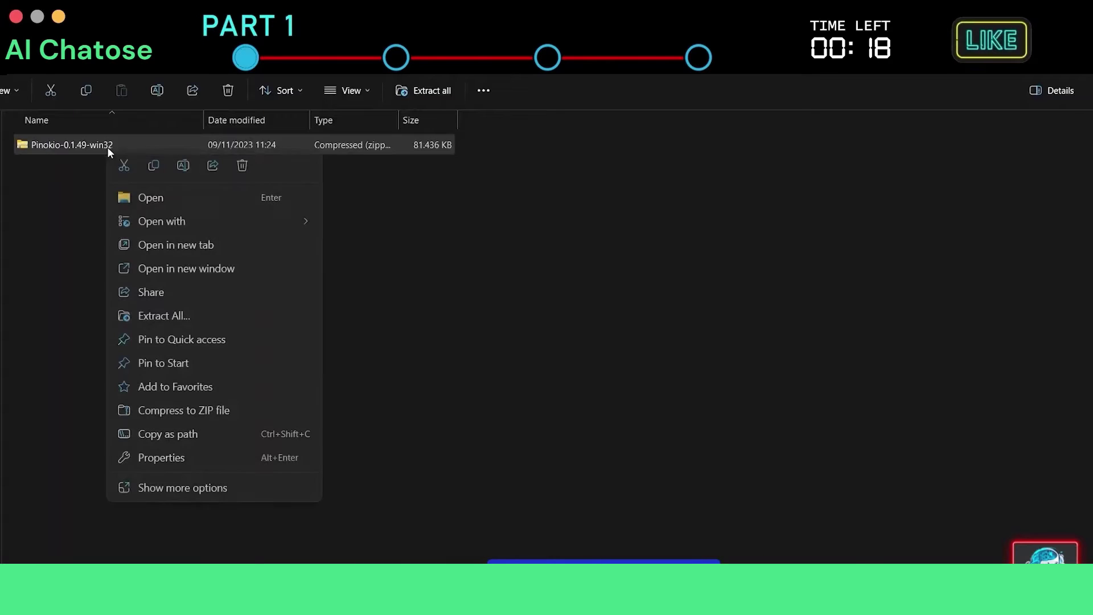
pyautogui.click(235, 316)
# Run Pinokio Setup 0.1.49 from the extracted folder, allowing it past SmartScreen
pyautogui.click(69, 151)
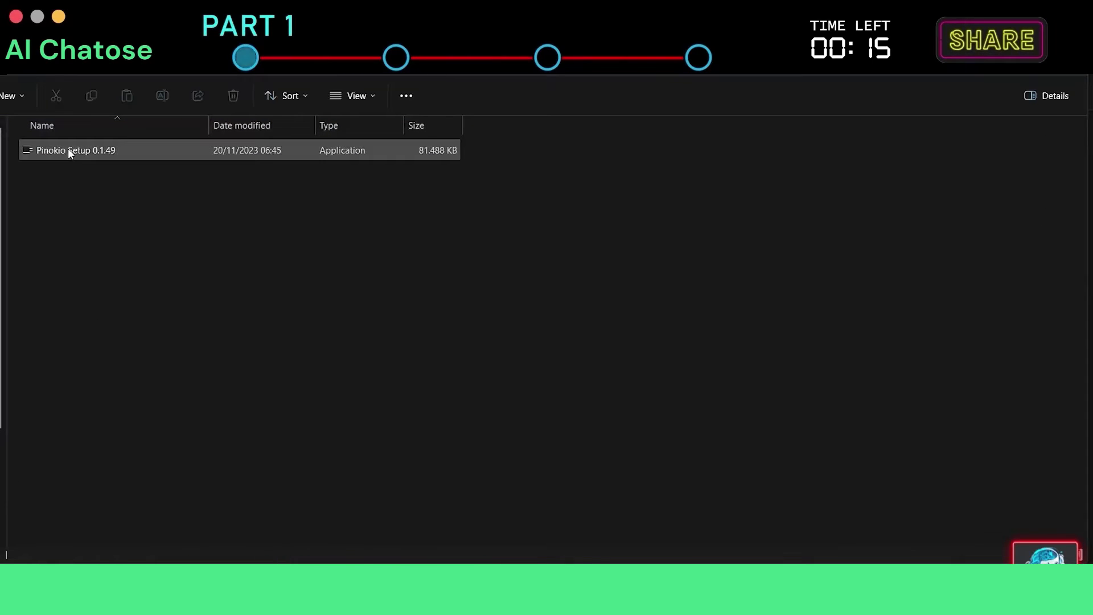
pyautogui.doubleClick(67, 147)
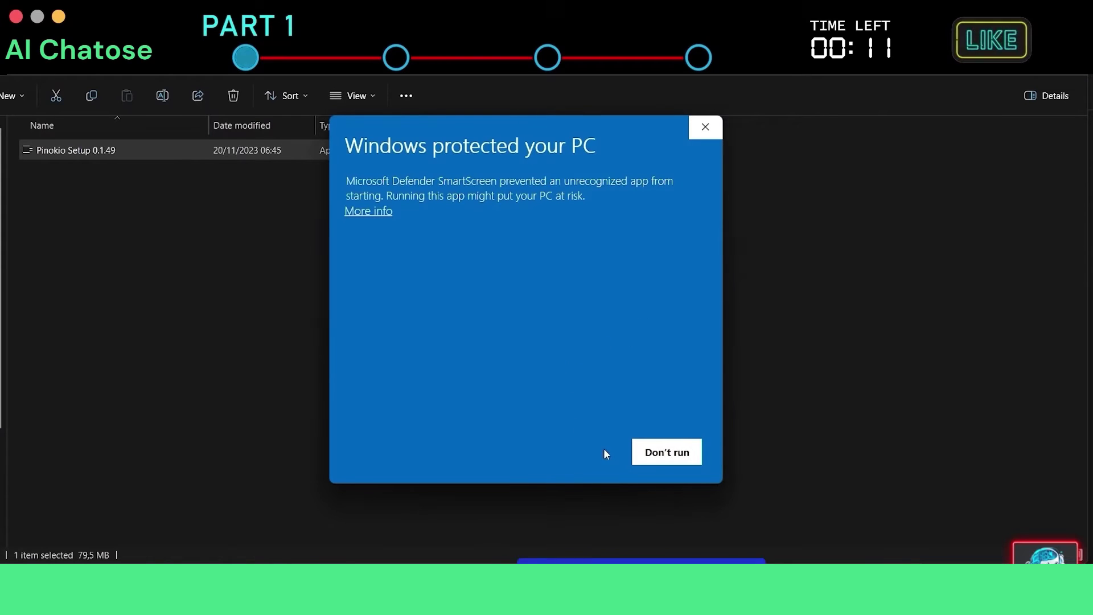
pyautogui.click(369, 212)
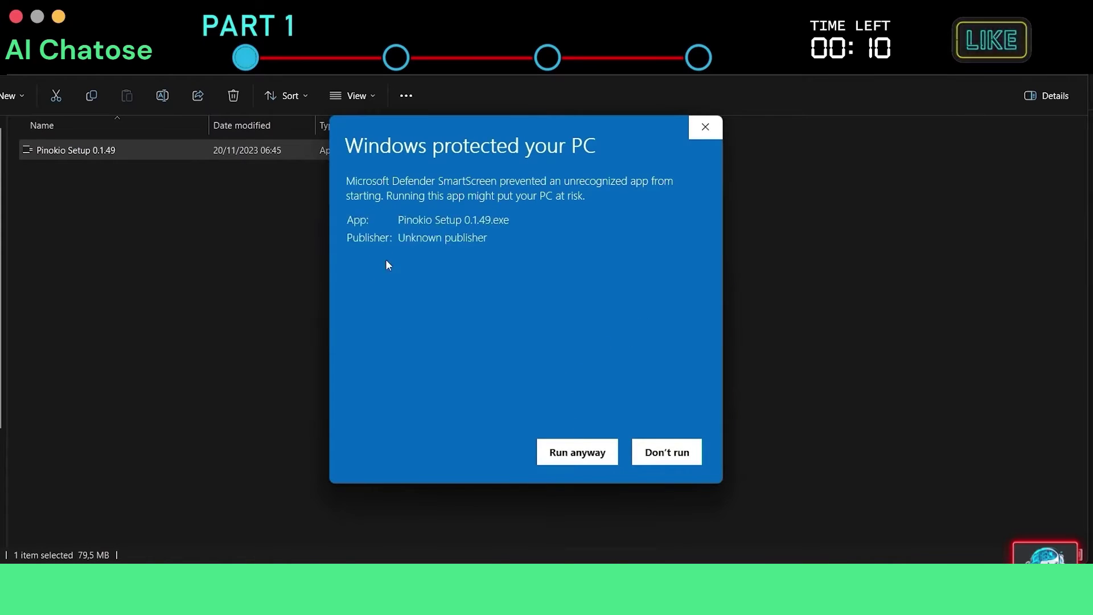
pyautogui.click(599, 459)
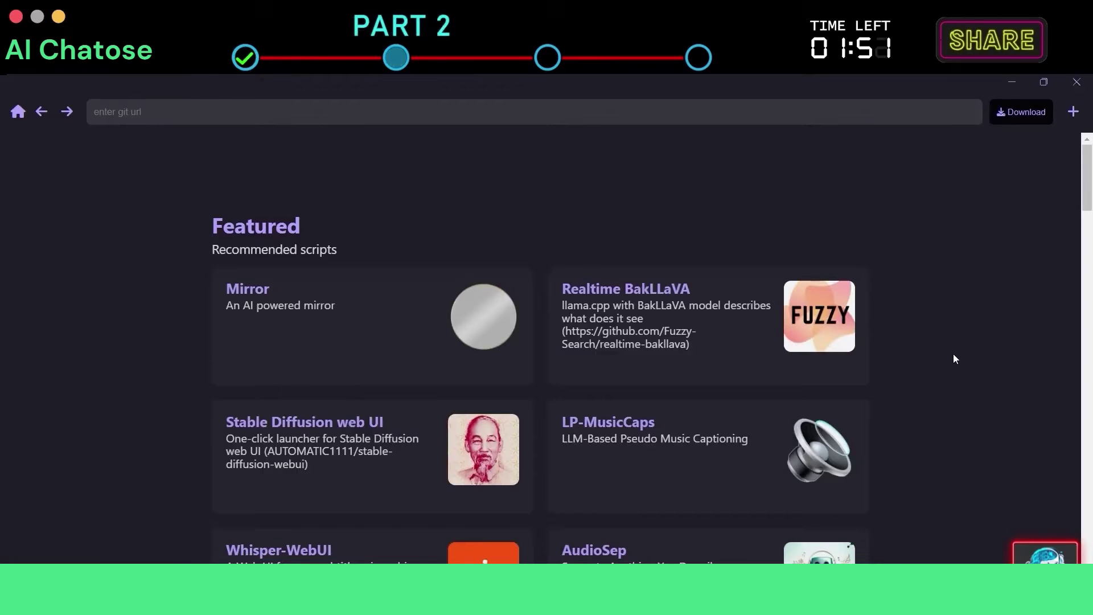
pyautogui.scroll(-1, 955, 359)
pyautogui.scroll(-3, 955, 358)
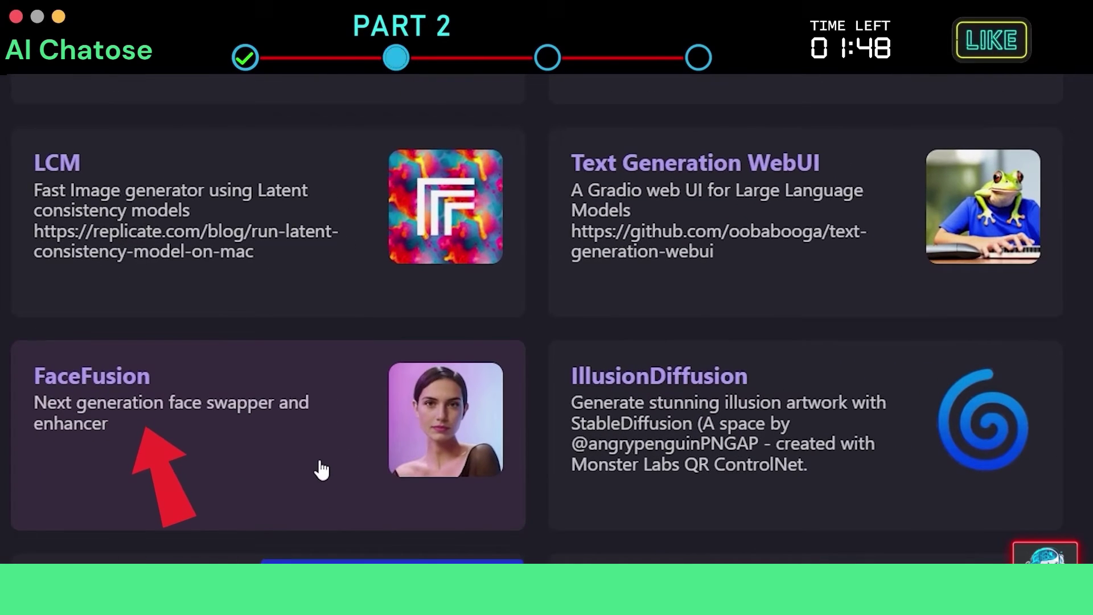
# Download the FaceFusion script and install its missing required packages
pyautogui.click(322, 470)
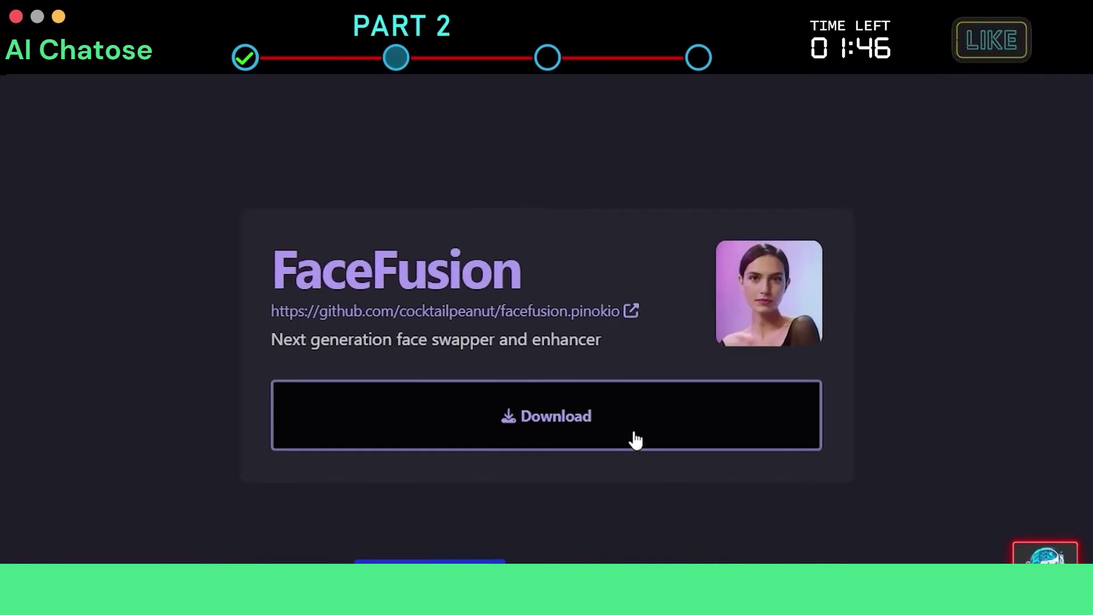
pyautogui.click(640, 422)
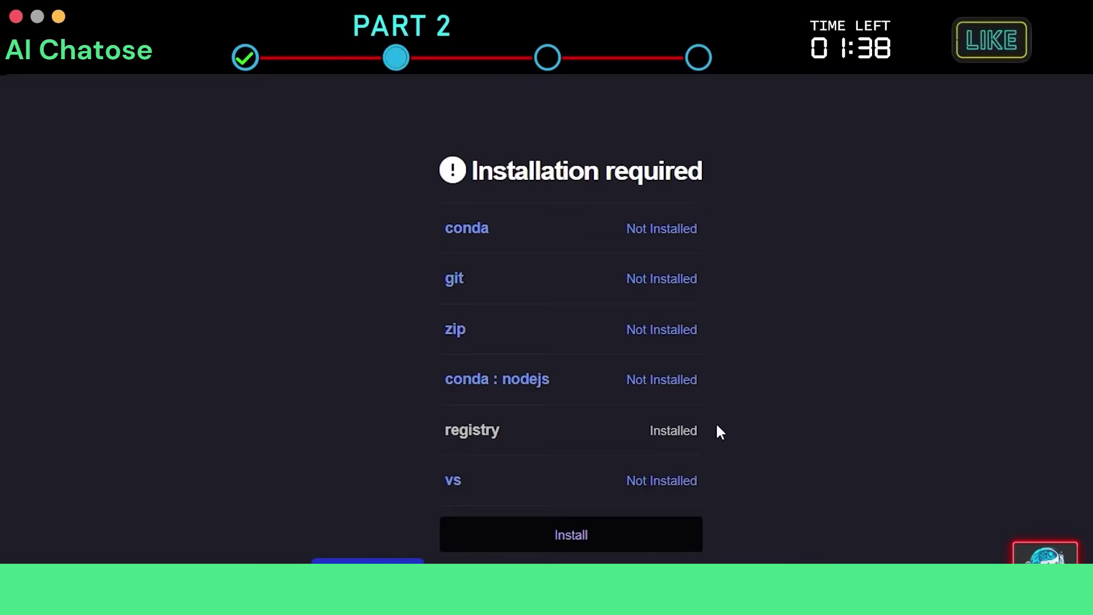
pyautogui.click(595, 540)
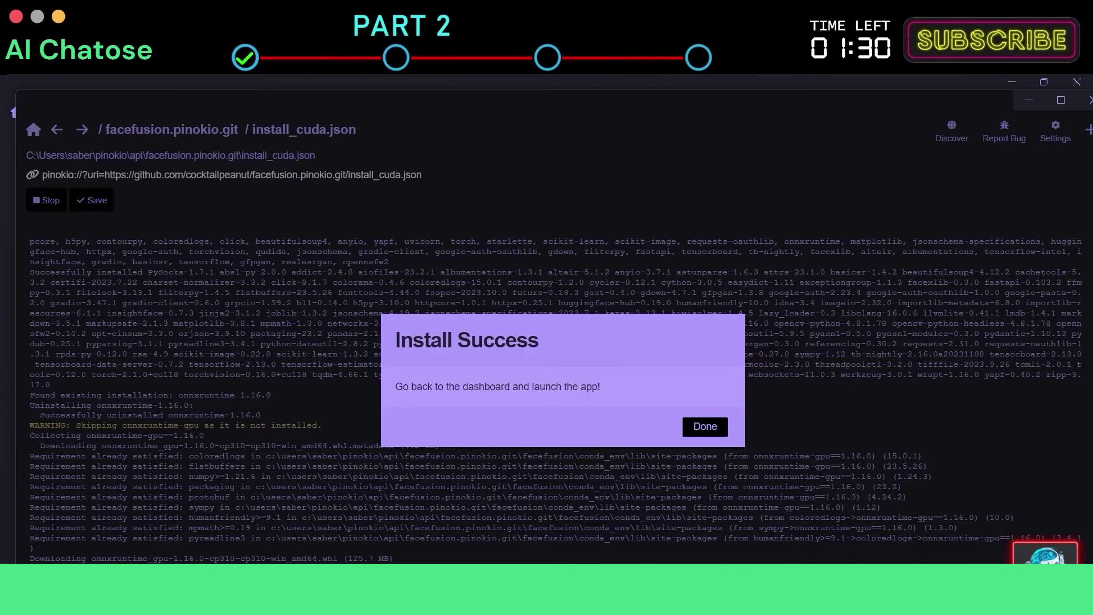
pyautogui.click(706, 428)
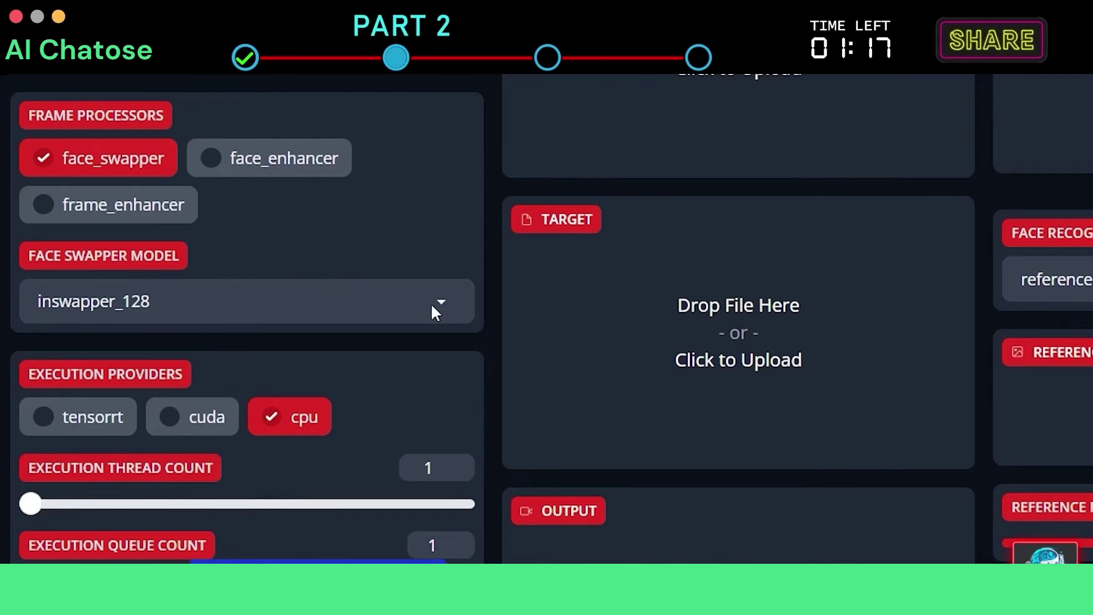
# Keep inswapper_128 as the face swapper model and enable CUDA execution
pyautogui.click(448, 306)
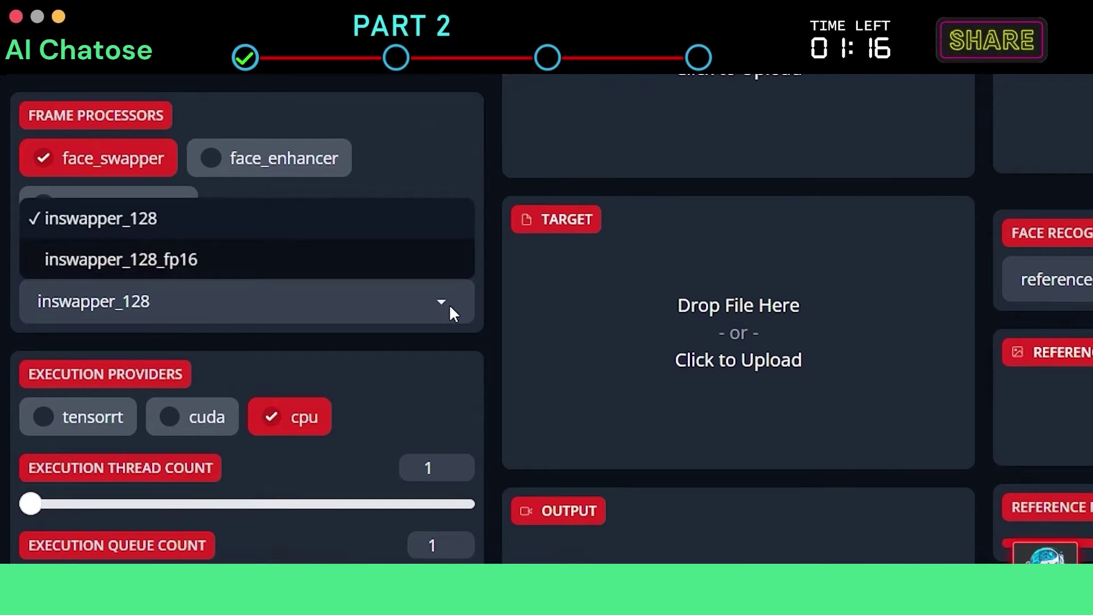
pyautogui.click(423, 227)
pyautogui.scroll(-2, 491, 329)
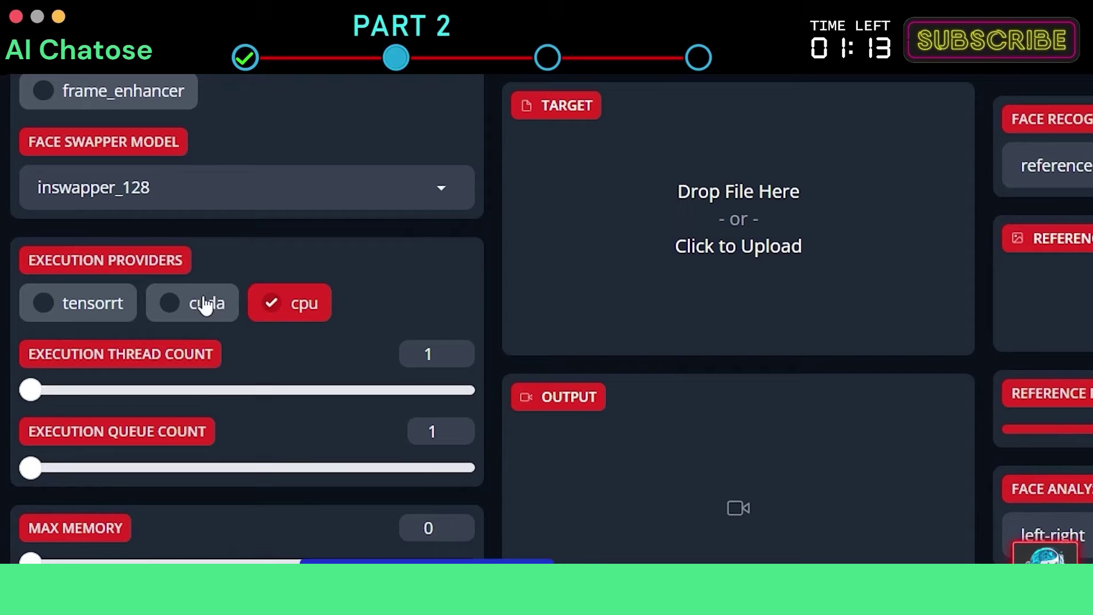
pyautogui.click(208, 313)
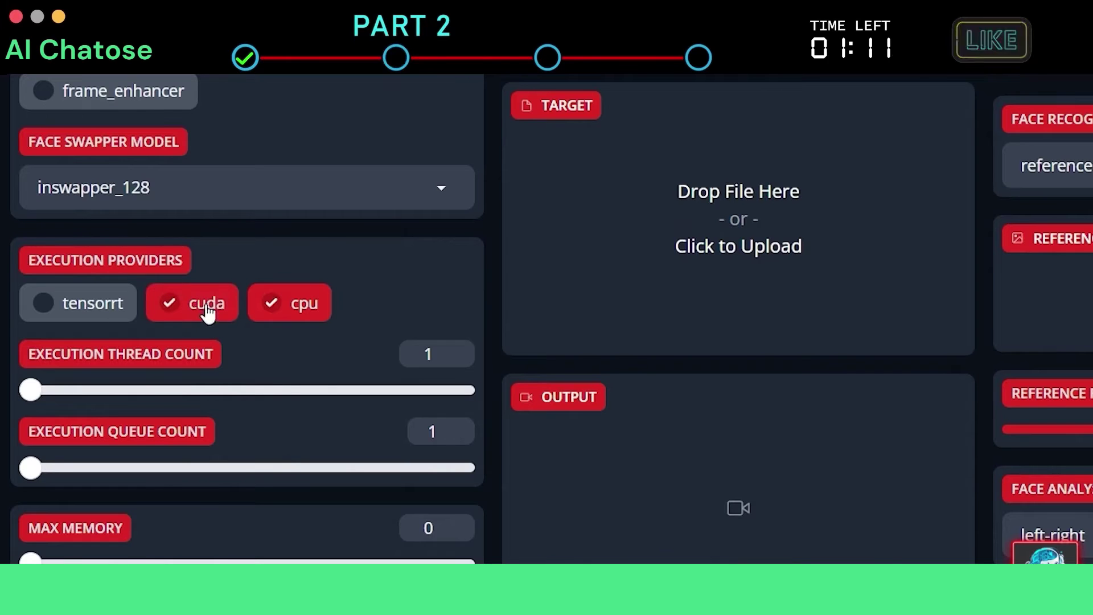
pyautogui.scroll(-2, 299, 314)
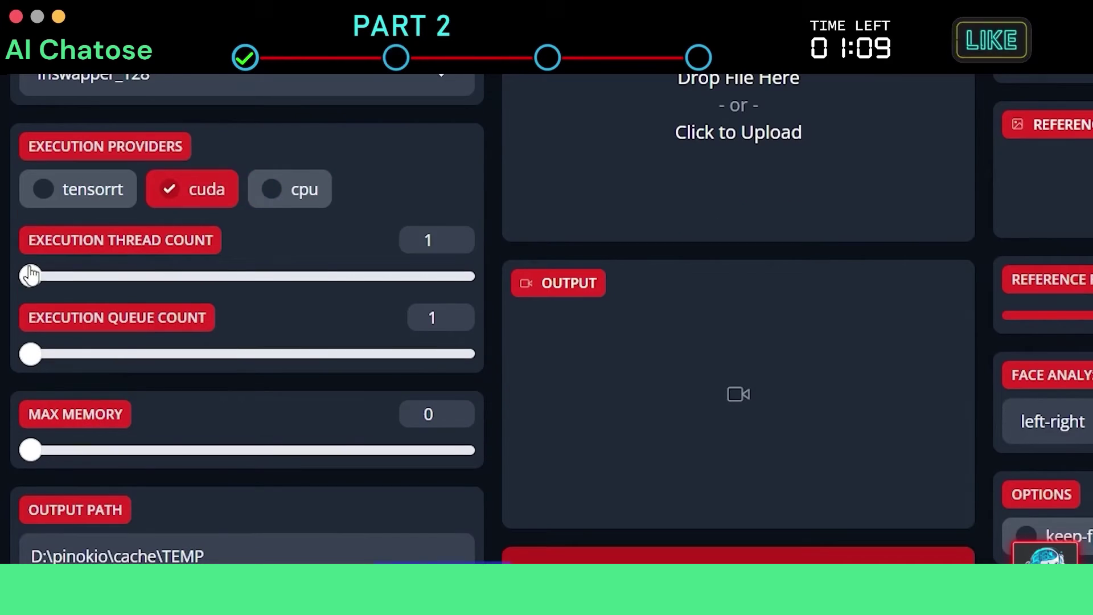
pyautogui.moveTo(31, 276); pyautogui.dragTo(69, 280)
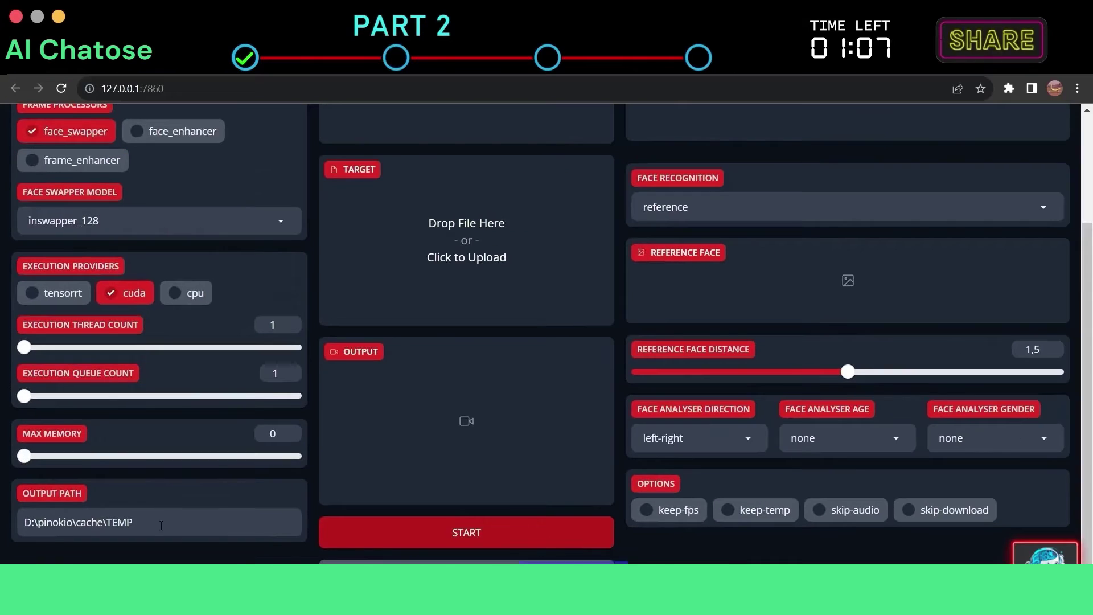
pyautogui.scroll(3, 588, 364)
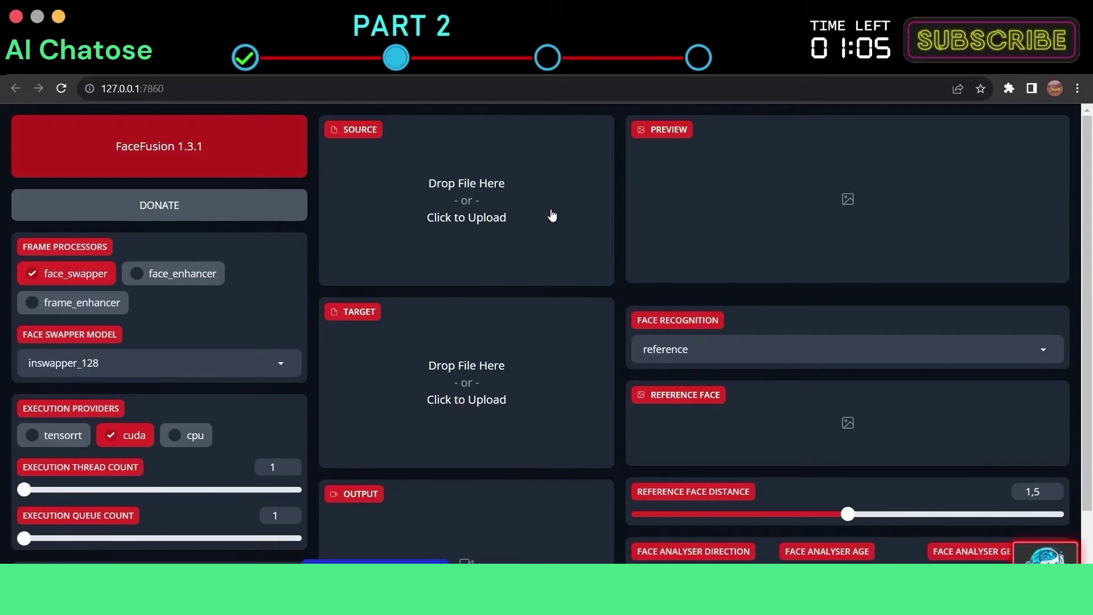
# Load the blonde portrait as source and Untitled design (5).mp4 as target
pyautogui.click(529, 197)
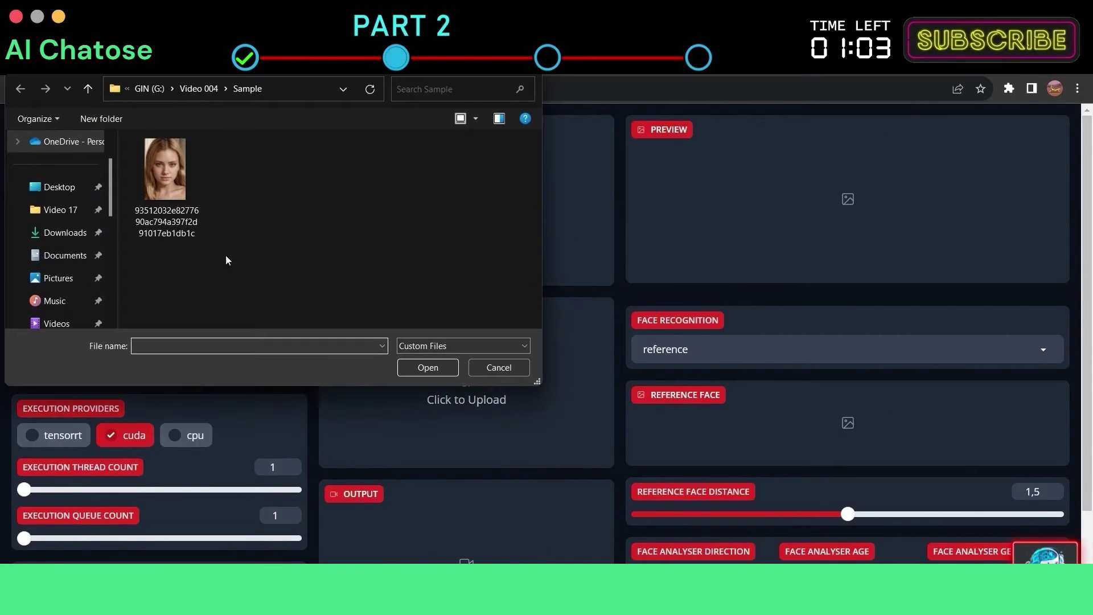
pyautogui.click(172, 177)
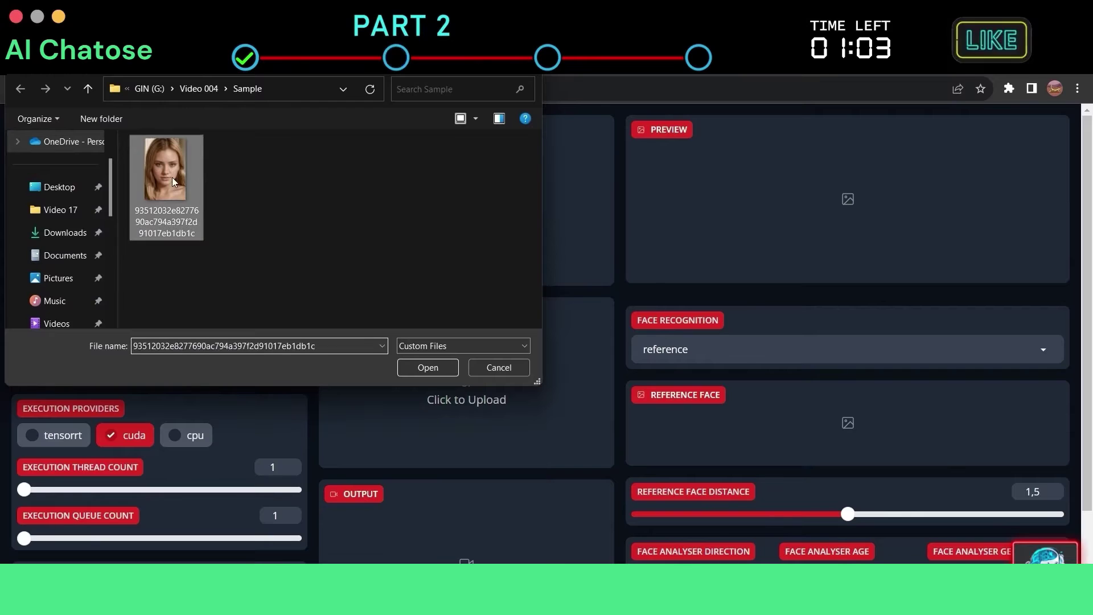
pyautogui.click(427, 368)
pyautogui.scroll(-5, 505, 450)
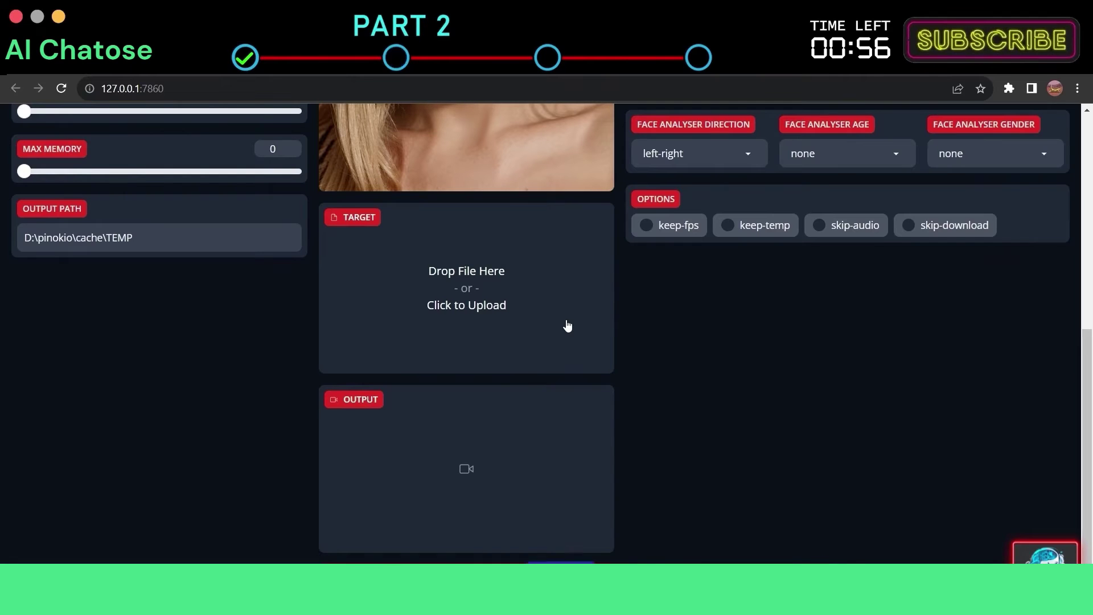
pyautogui.scroll(2, 565, 341)
pyautogui.click(551, 455)
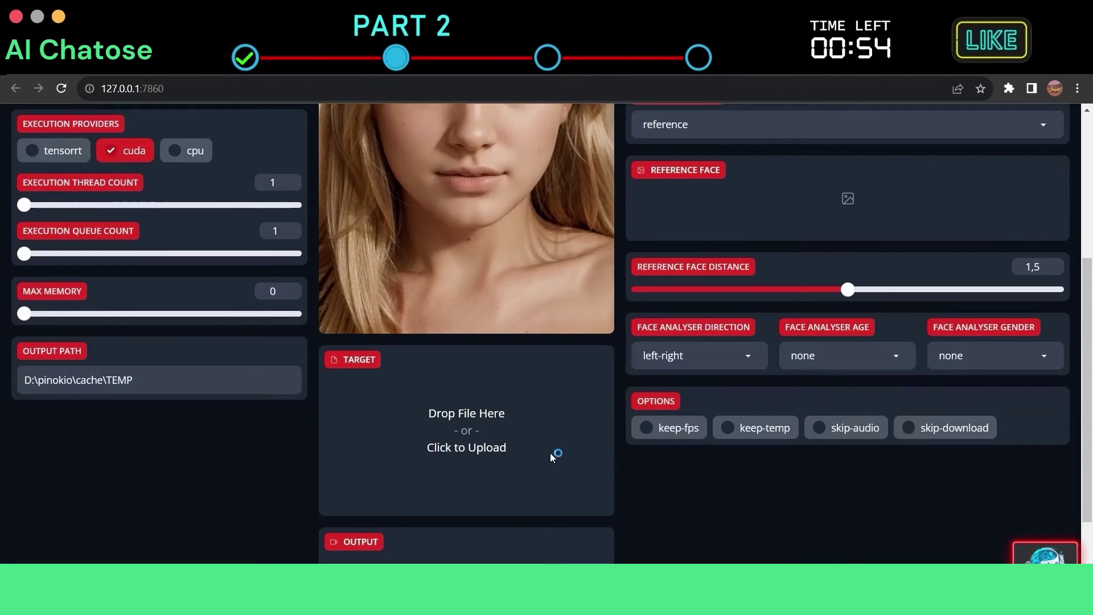
pyautogui.click(247, 184)
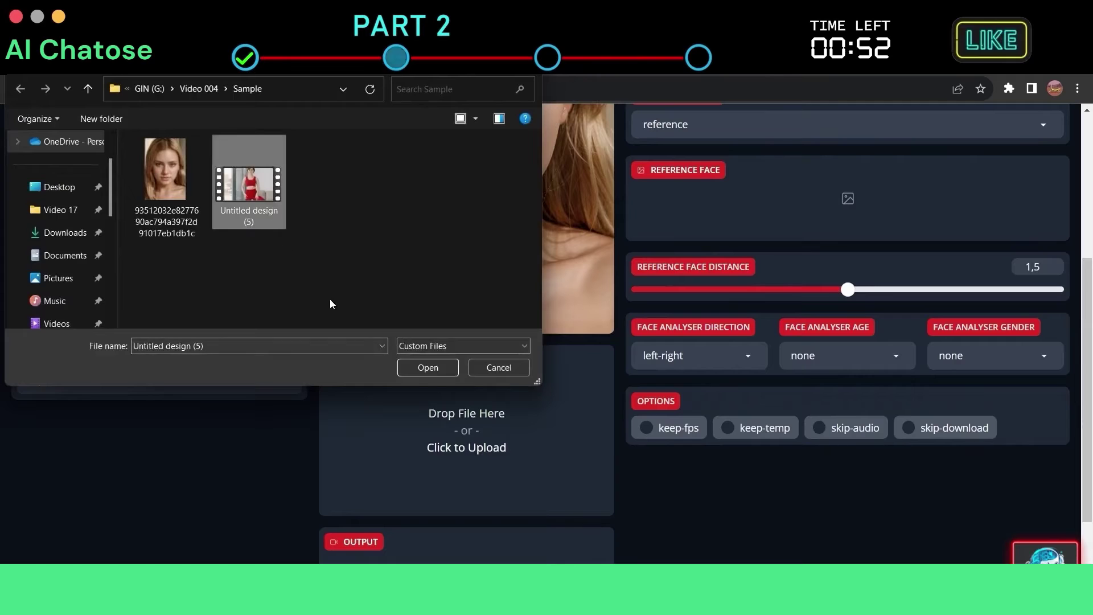
pyautogui.click(424, 368)
pyautogui.scroll(-3, 696, 487)
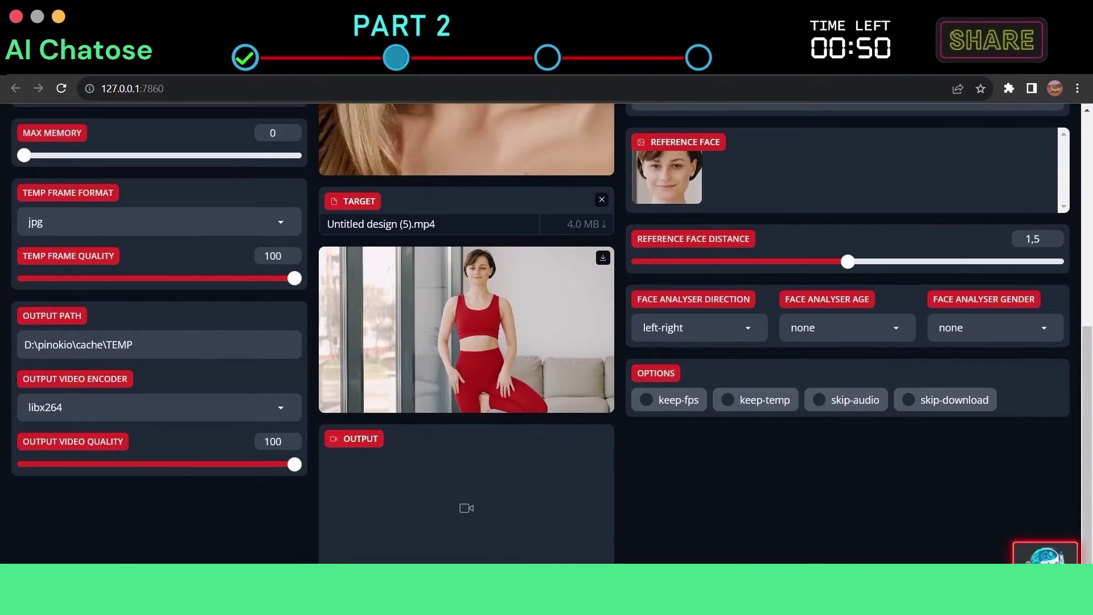
pyautogui.scroll(-1, 695, 489)
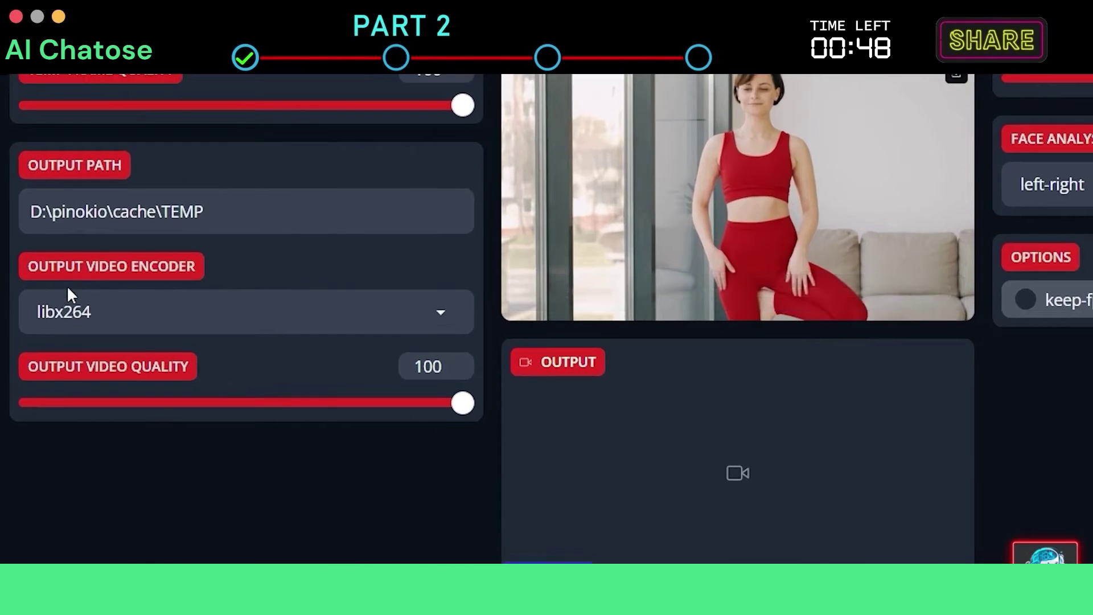
# Keep the libx264 encoder and quality 100, and preview a later video frame
pyautogui.click(434, 311)
pyautogui.click(413, 350)
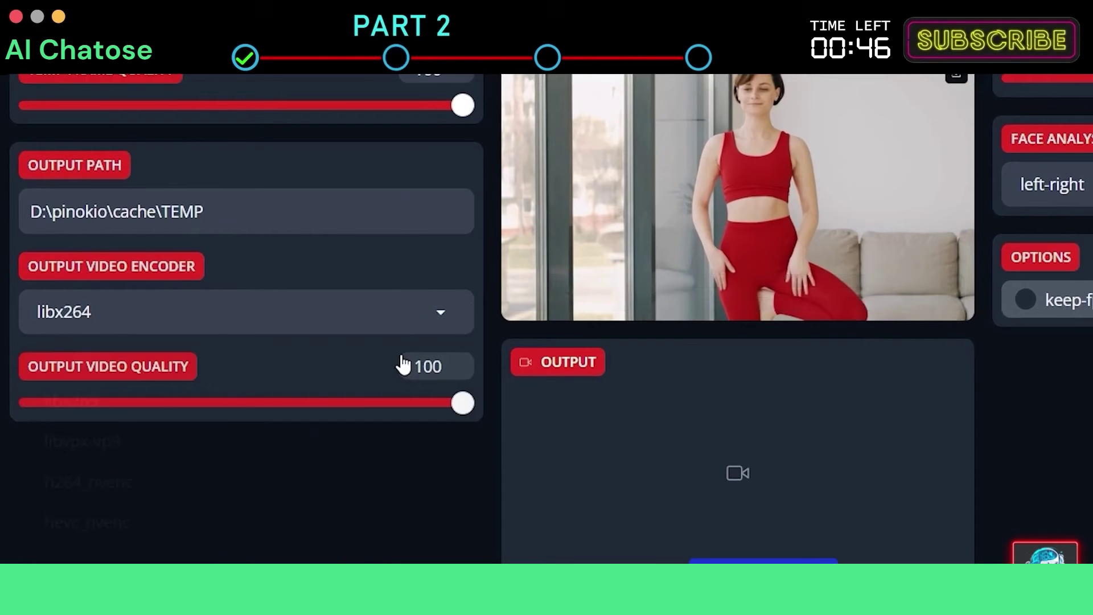
pyautogui.click(458, 406)
pyautogui.moveTo(458, 406)
pyautogui.mouseDown()
pyautogui.moveTo(391, 405)
pyautogui.moveTo(488, 426)
pyautogui.mouseUp()
pyautogui.scroll(10, 674, 417)
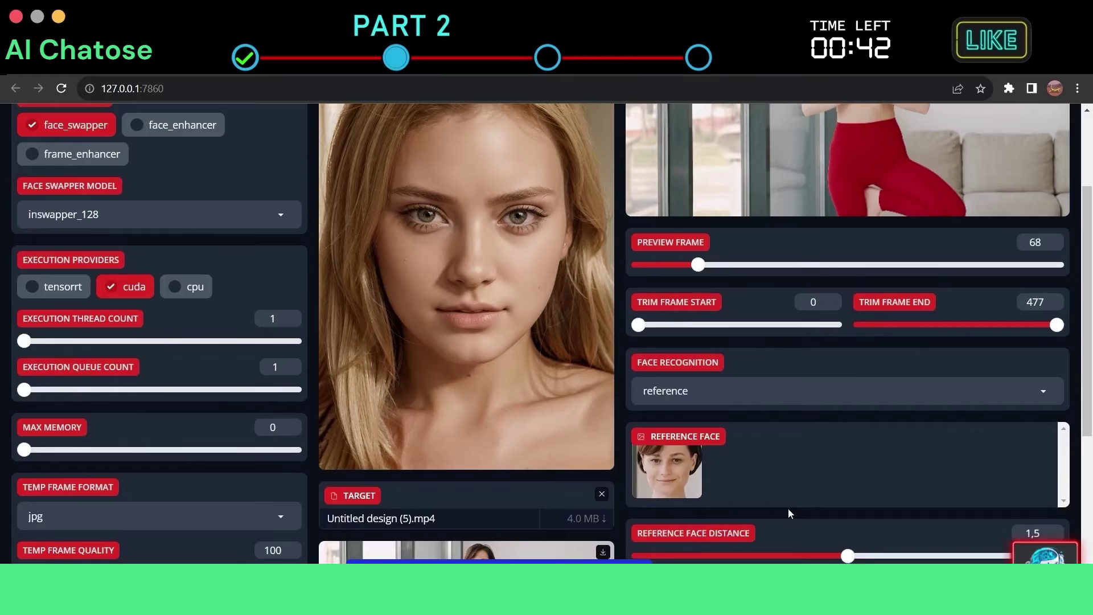
pyautogui.scroll(2, 789, 509)
pyautogui.scroll(2, 819, 362)
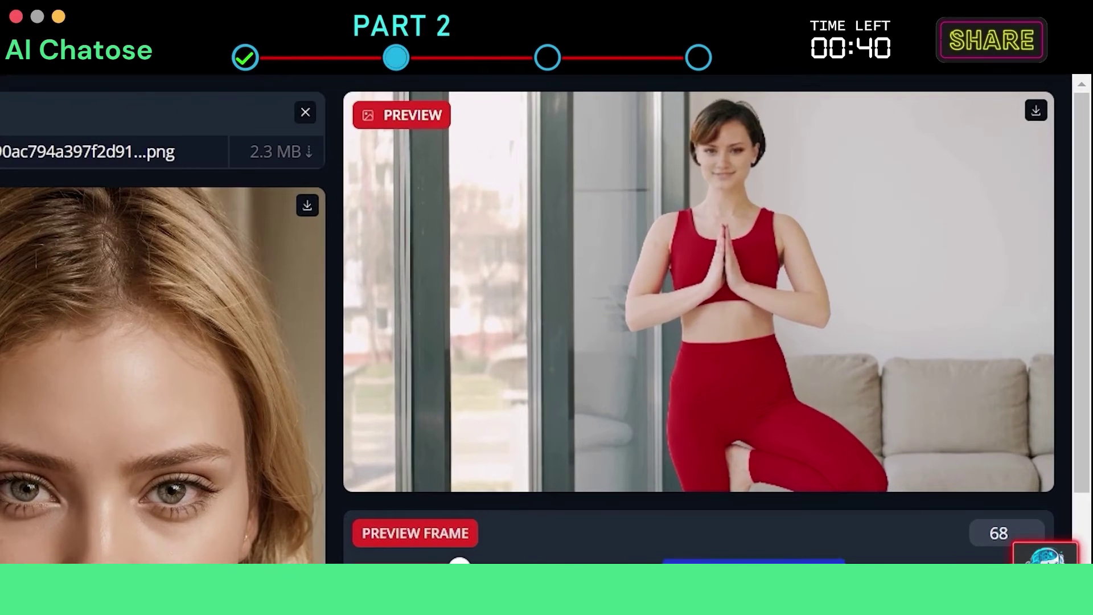
pyautogui.moveTo(483, 554); pyautogui.dragTo(573, 564)
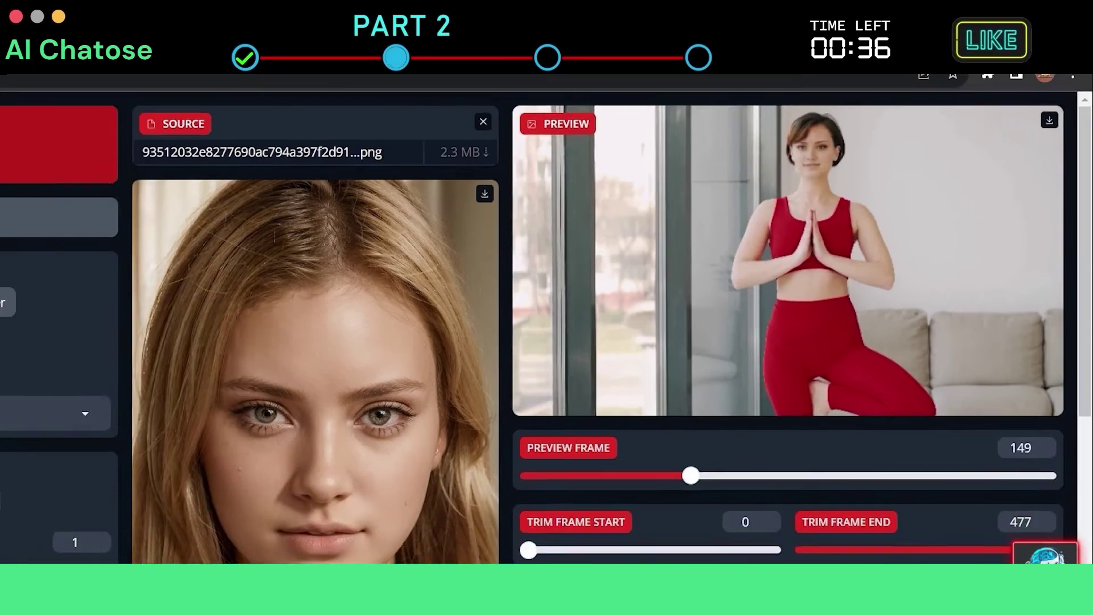
pyautogui.scroll(-3, 827, 461)
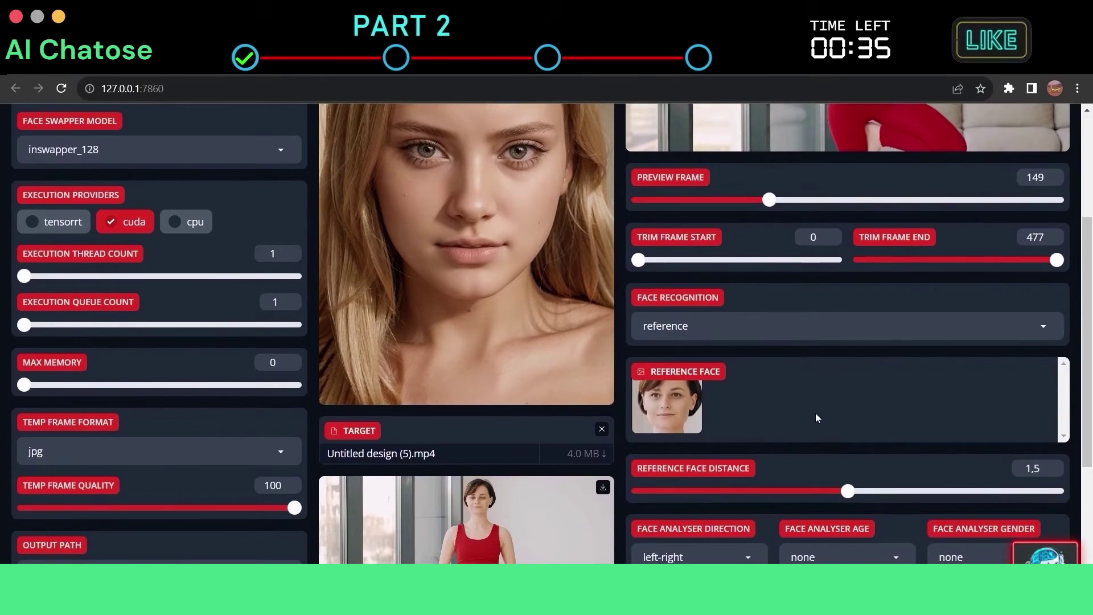
pyautogui.scroll(-3, 816, 417)
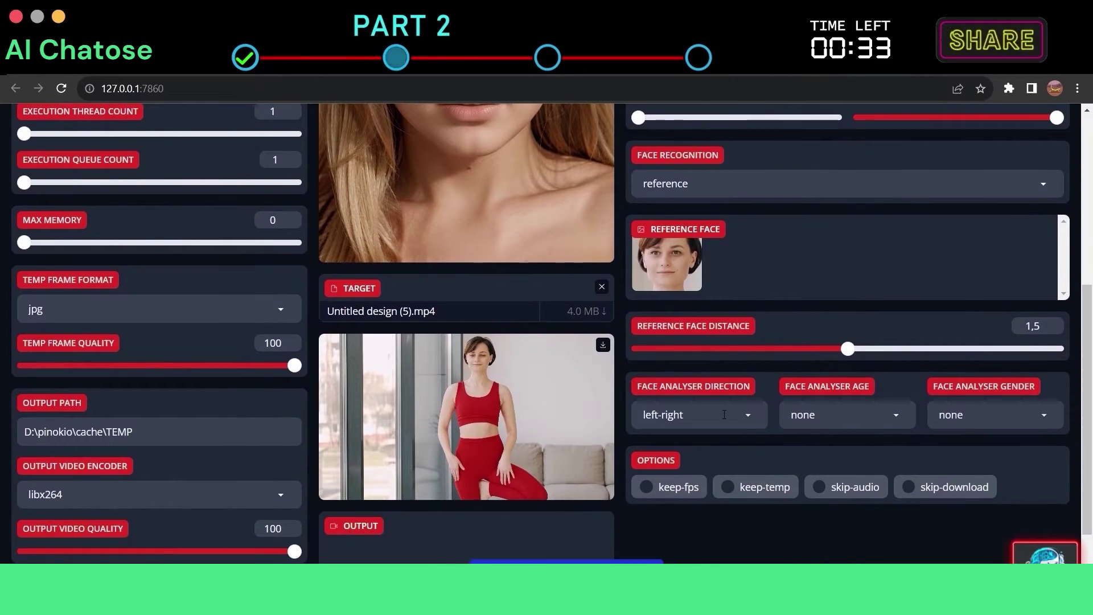
# Keep analyser direction left-right, age and gender none, and enable keep-fps
pyautogui.click(725, 415)
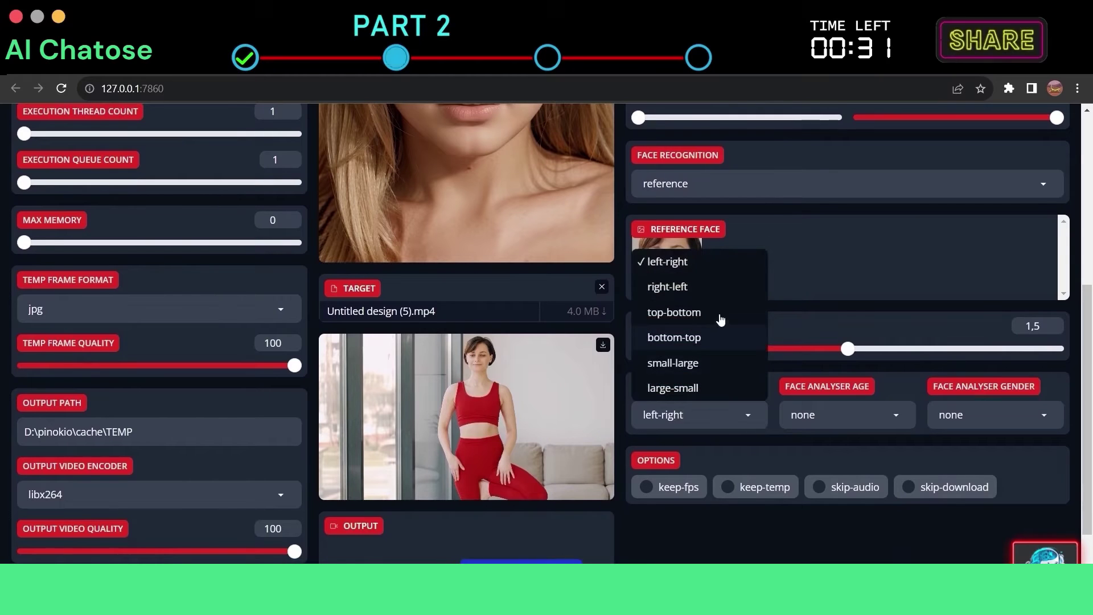
pyautogui.click(708, 260)
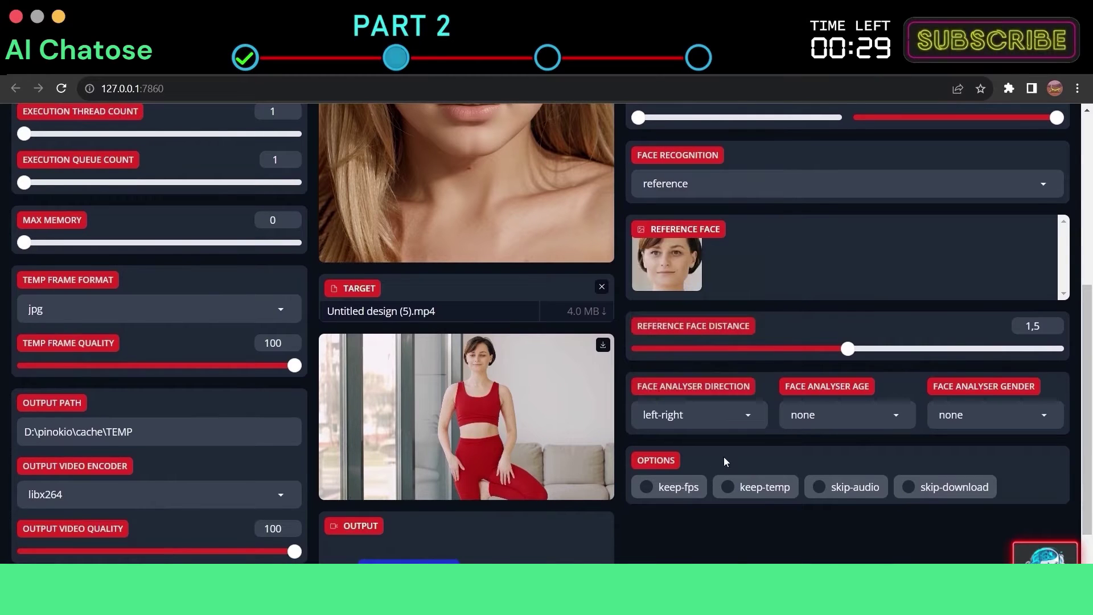
pyautogui.click(906, 418)
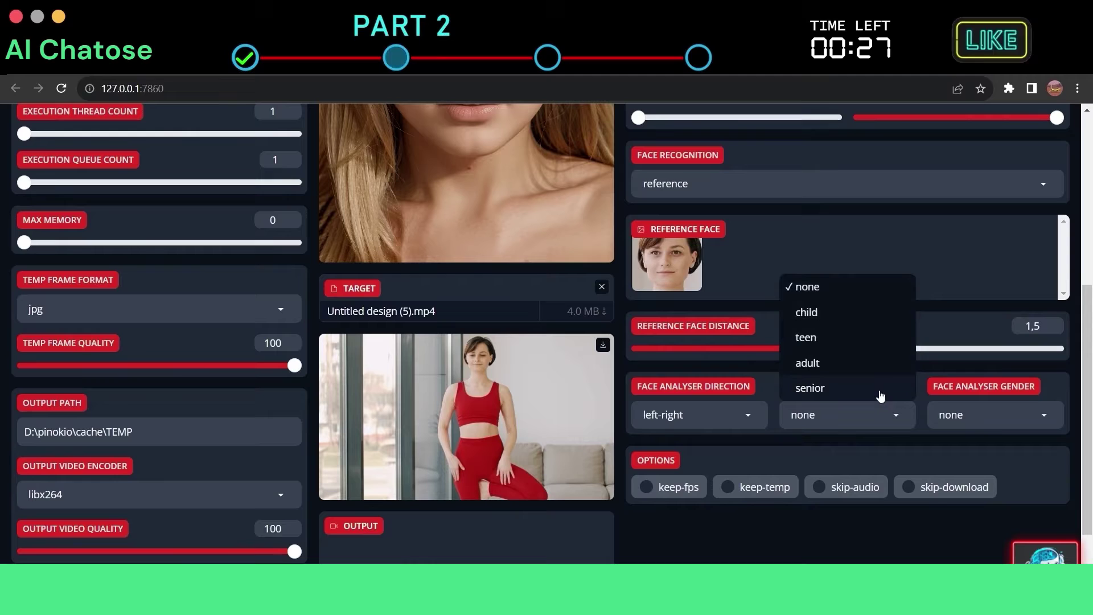
pyautogui.click(1045, 430)
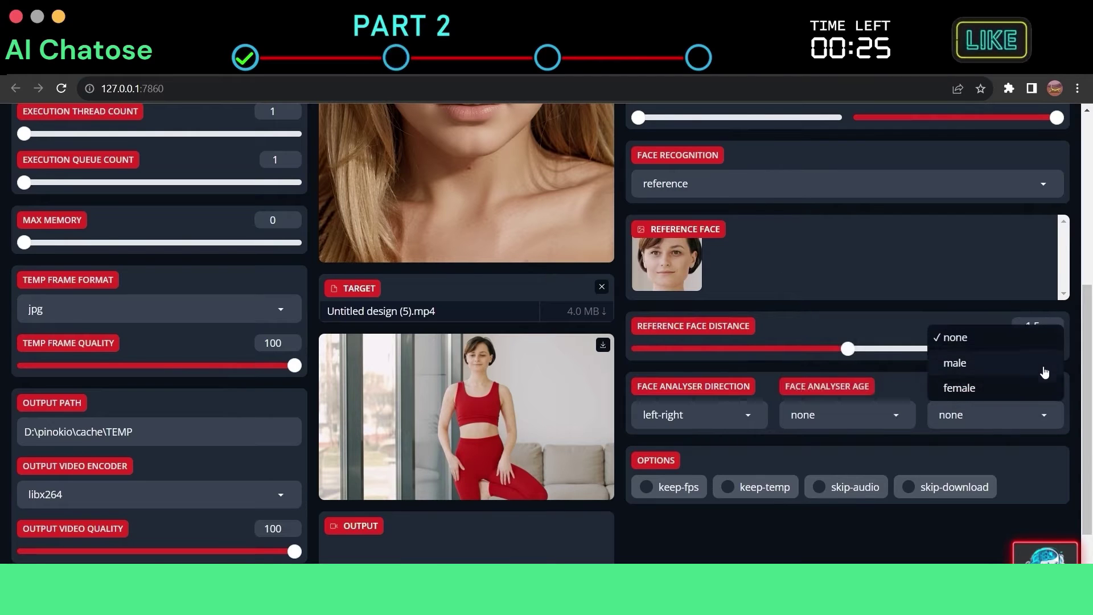
pyautogui.click(1032, 512)
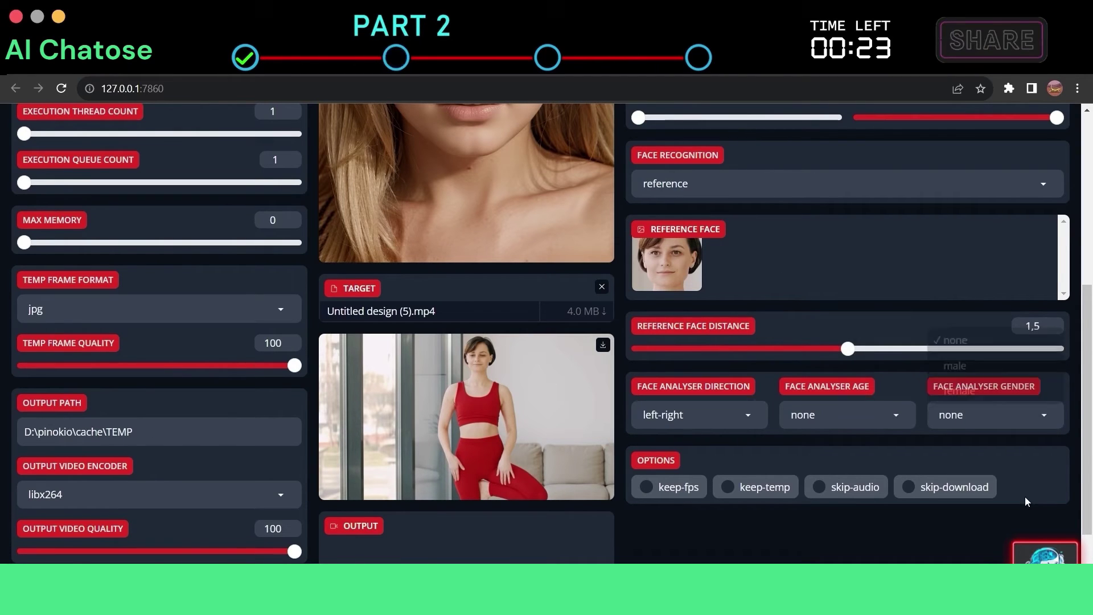
pyautogui.click(681, 490)
pyautogui.scroll(-2, 727, 528)
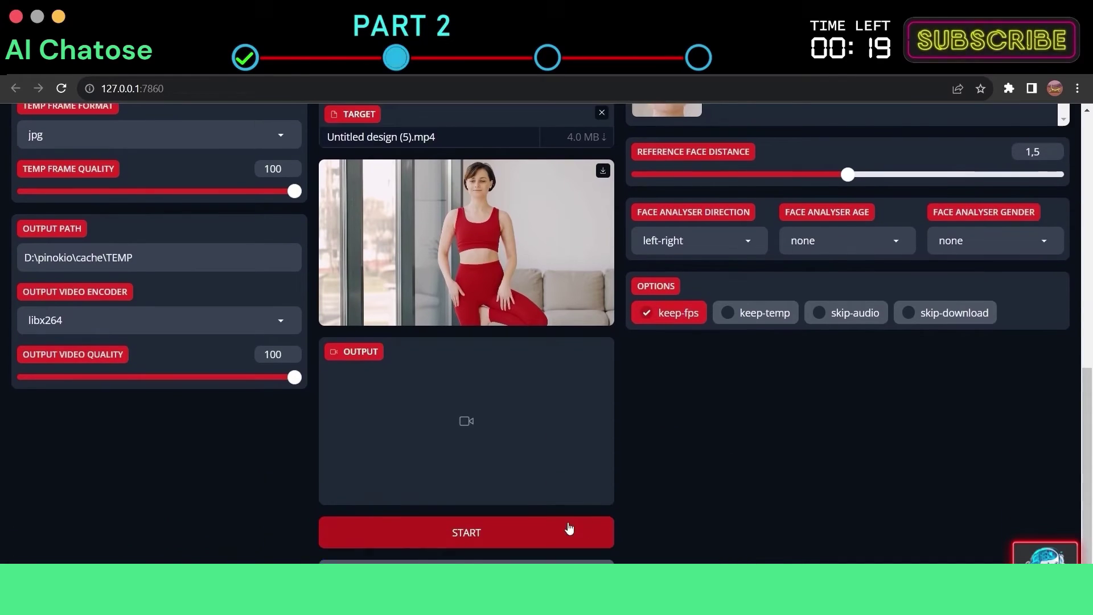
# Start processing the face swap and wait for the output video
pyautogui.click(529, 539)
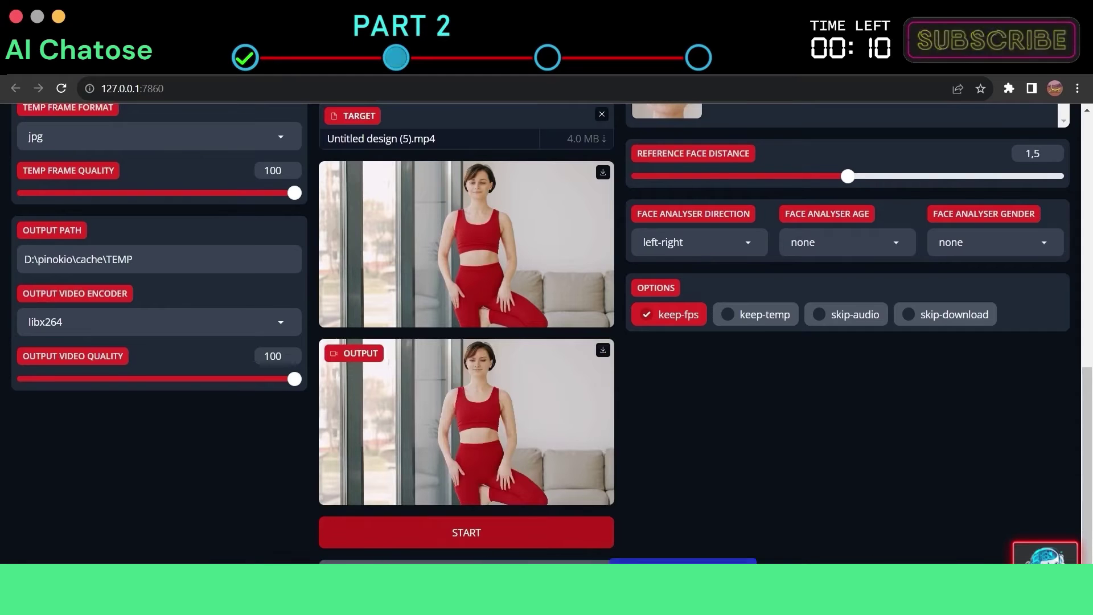
# Download the finished output video and save it as 'face fusion'
pyautogui.click(604, 367)
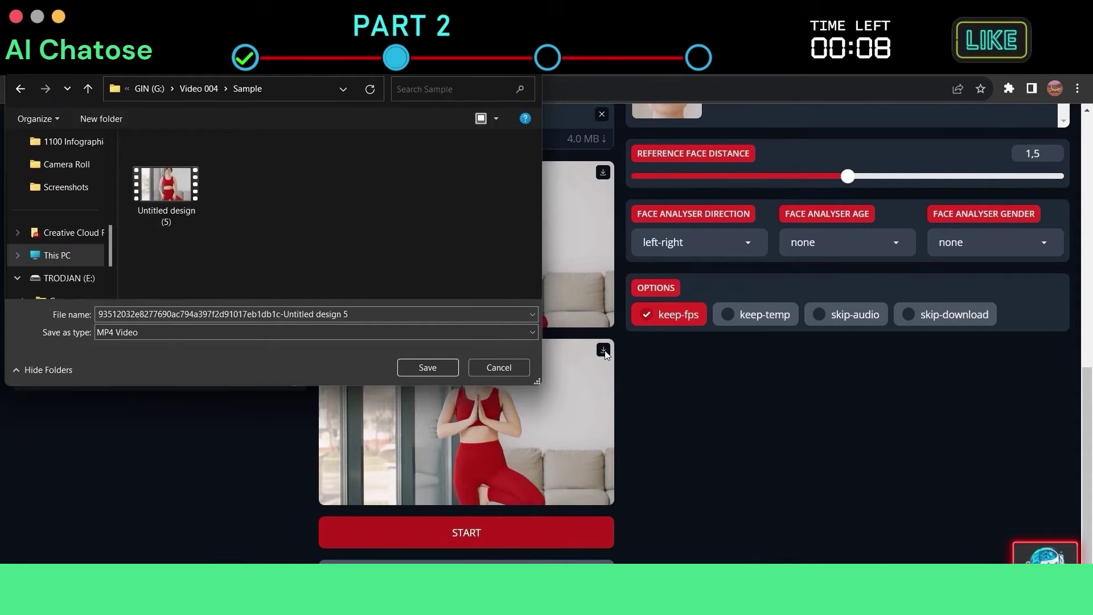
pyautogui.write('face')
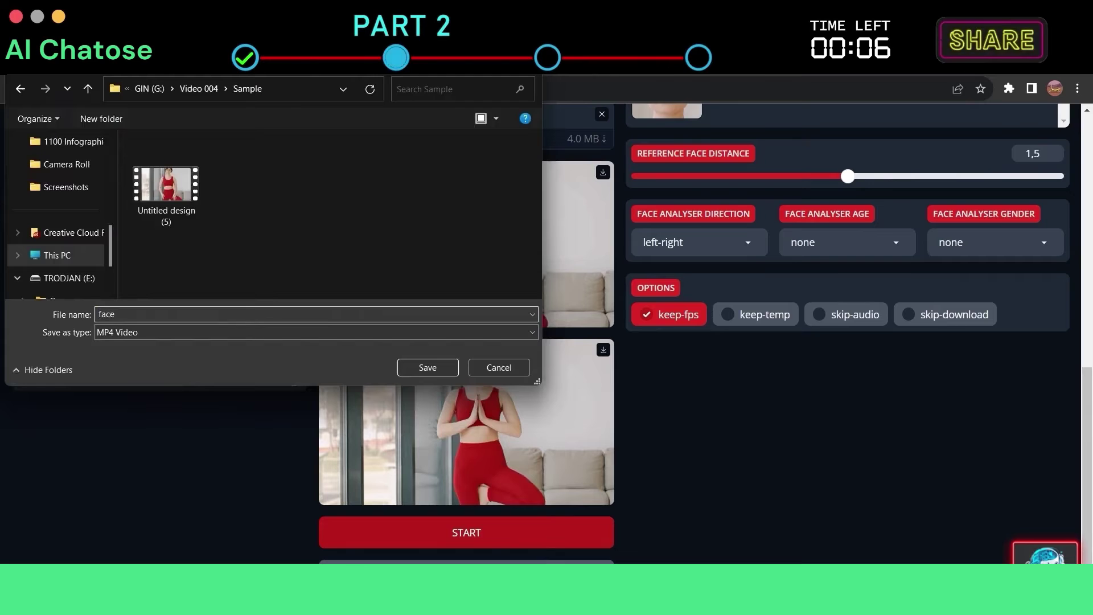
pyautogui.write(' fusion')
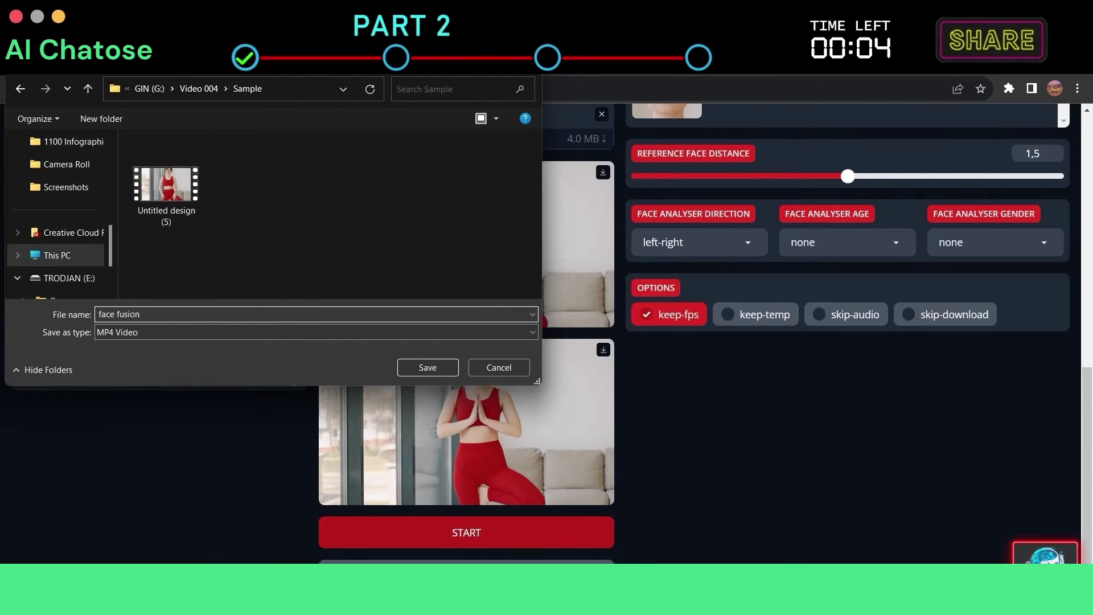
pyautogui.click(451, 369)
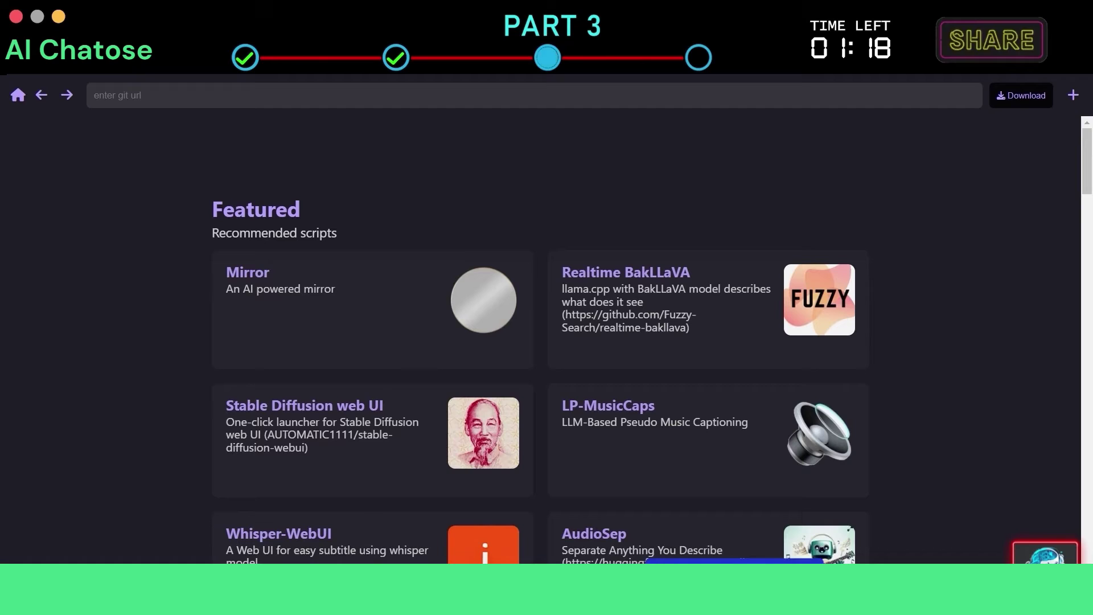
# Download the Stable Diffusion web UI script under its default name
pyautogui.click(413, 459)
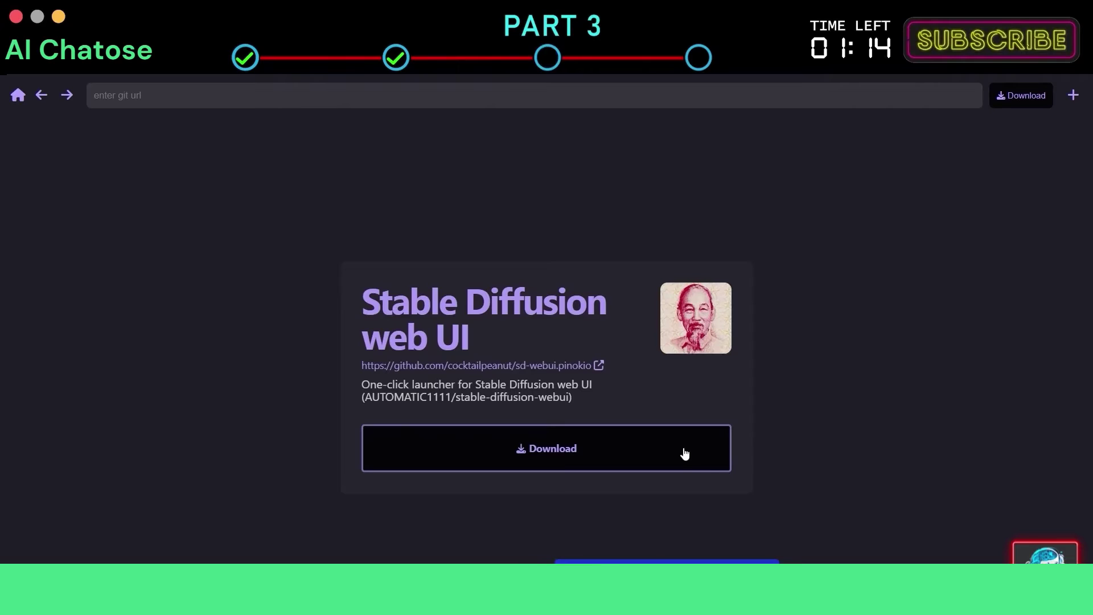
pyautogui.click(675, 454)
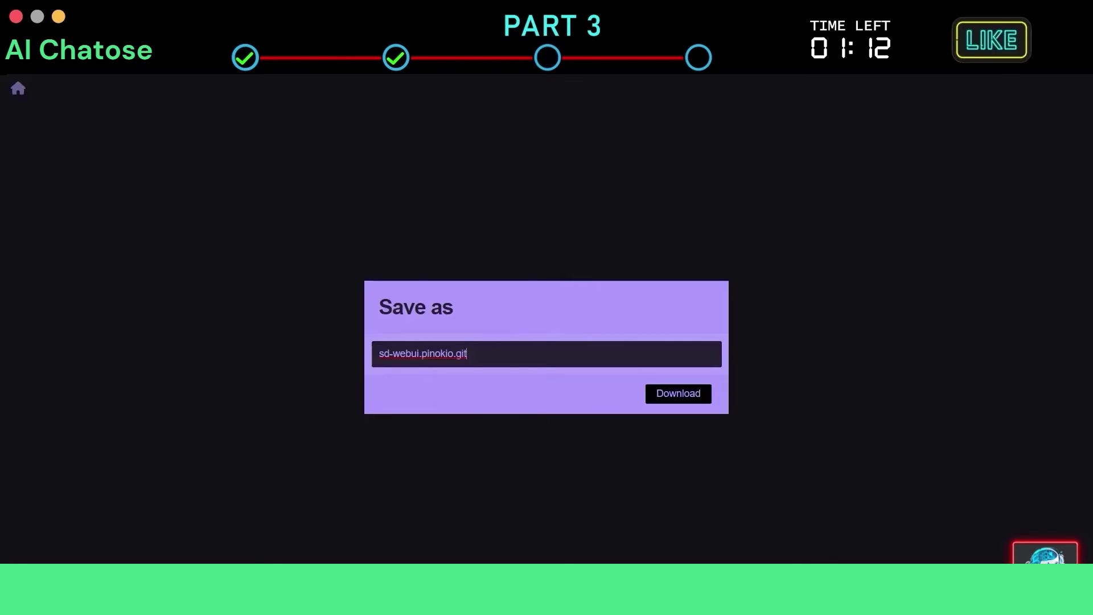
pyautogui.click(691, 398)
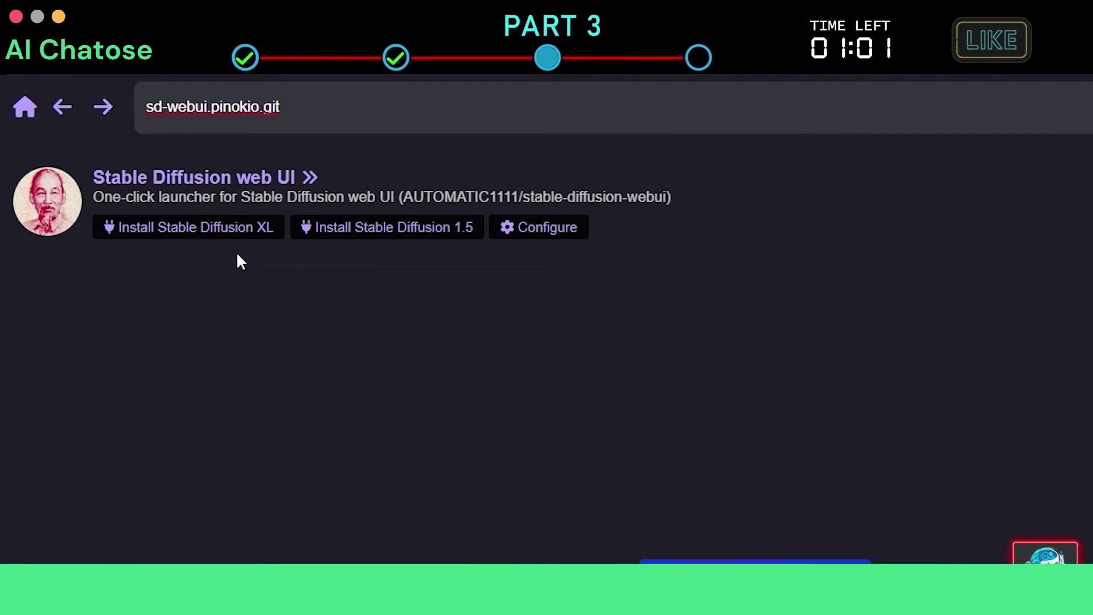
# Install the Stable Diffusion XL version of the web UI
pyautogui.click(184, 228)
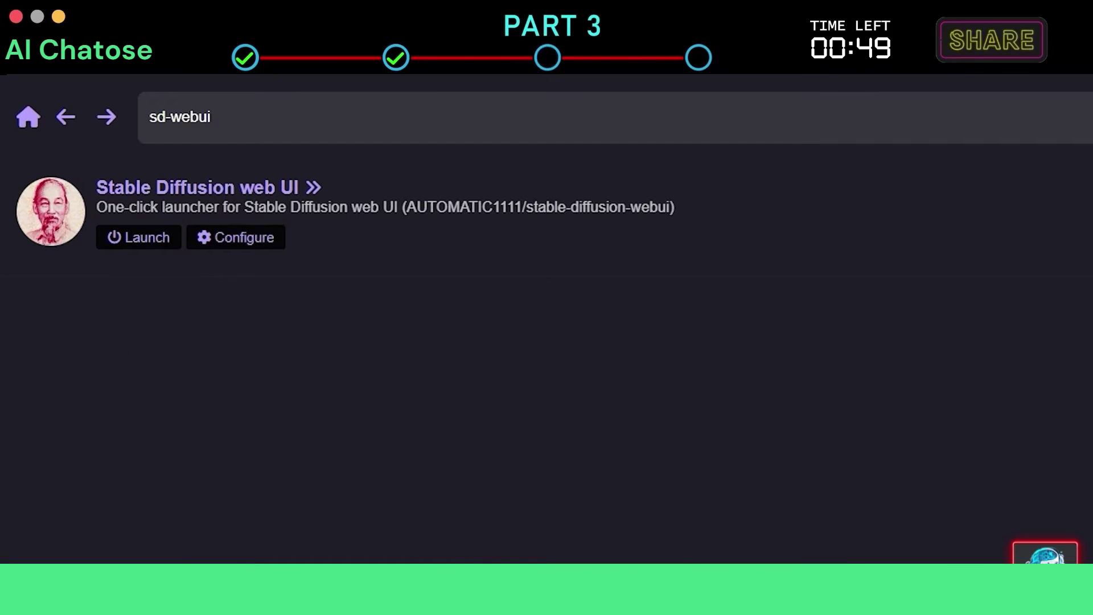
# Launch sd-webui so it opens in the browser at 127.0.0.1:7860
pyautogui.click(51, 168)
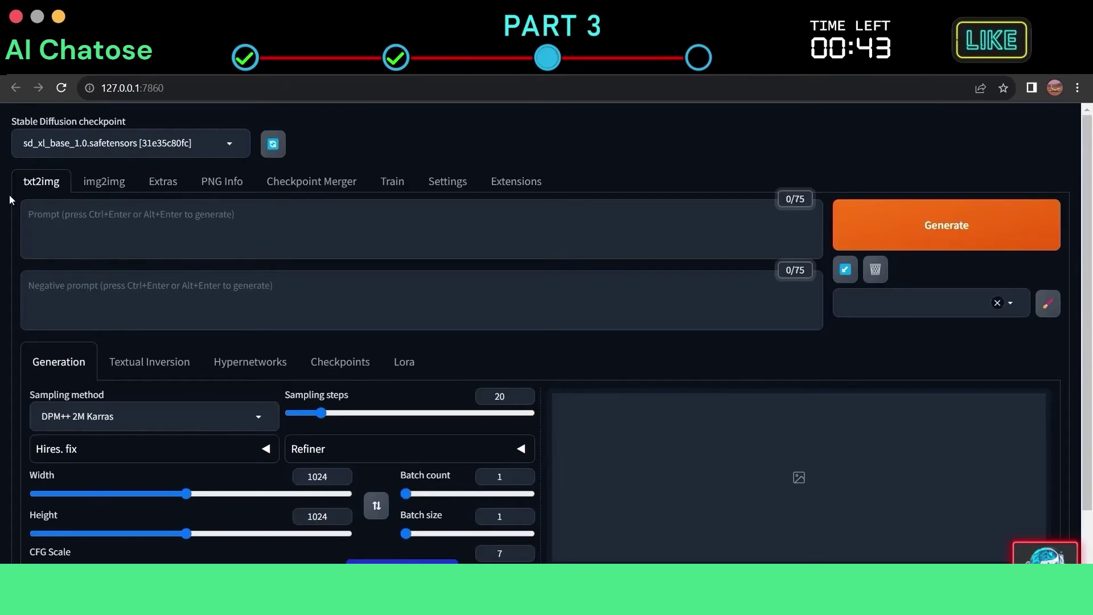
# Enter the silver-haired fantasy girl prompt and a negative prompt, keeping batch count at one
pyautogui.click(265, 225)
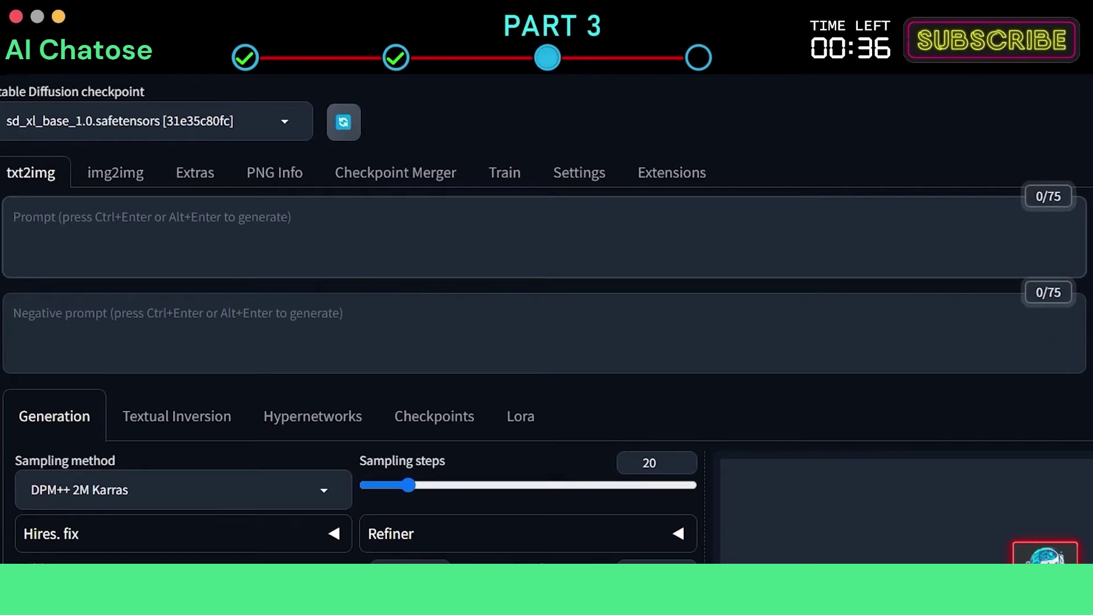
pyautogui.write('( a cute silver-haired girl ), In a stunning fantasy world,breath of the wild,fantastic wilderness atmosphere,beaming with joy, in bright natural light,beautiful, 8k, uhd, professional photograph, sharp focus, sumptuous artwork, masterpiece, best quality, dramatic lighting, dslr, vivid color, cinematic lighting, matte painting, cinematic photo, realistic photo, detailed face, detailed hands, detailed legs, detailed feet.')
pyautogui.write('low quality, wors')
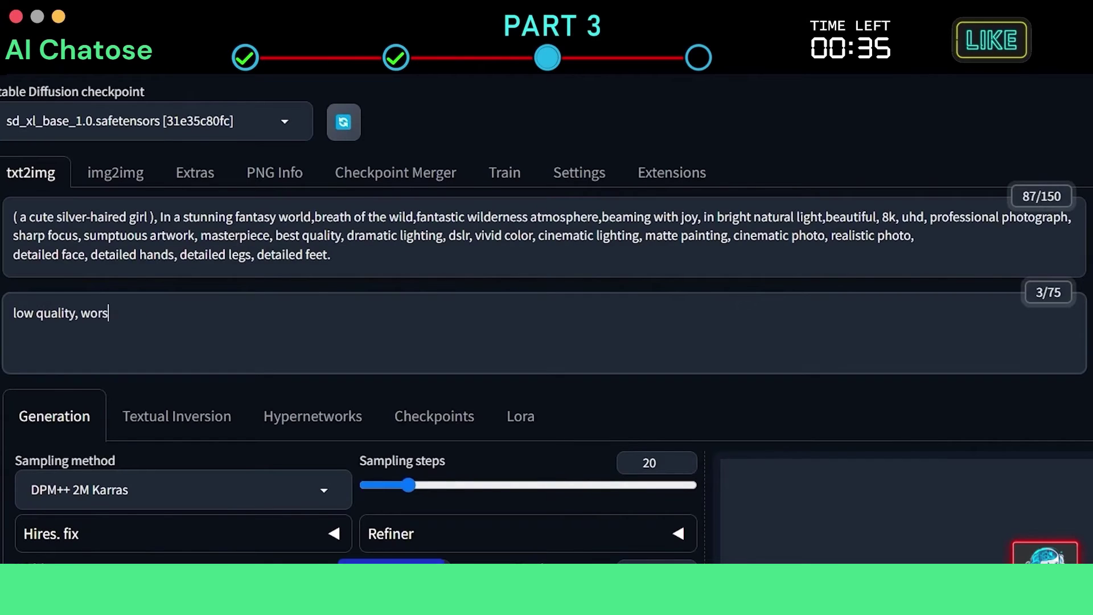
pyautogui.write('t quality, ugly, bad anatomy, blurry, bad hands, bad picture, ')
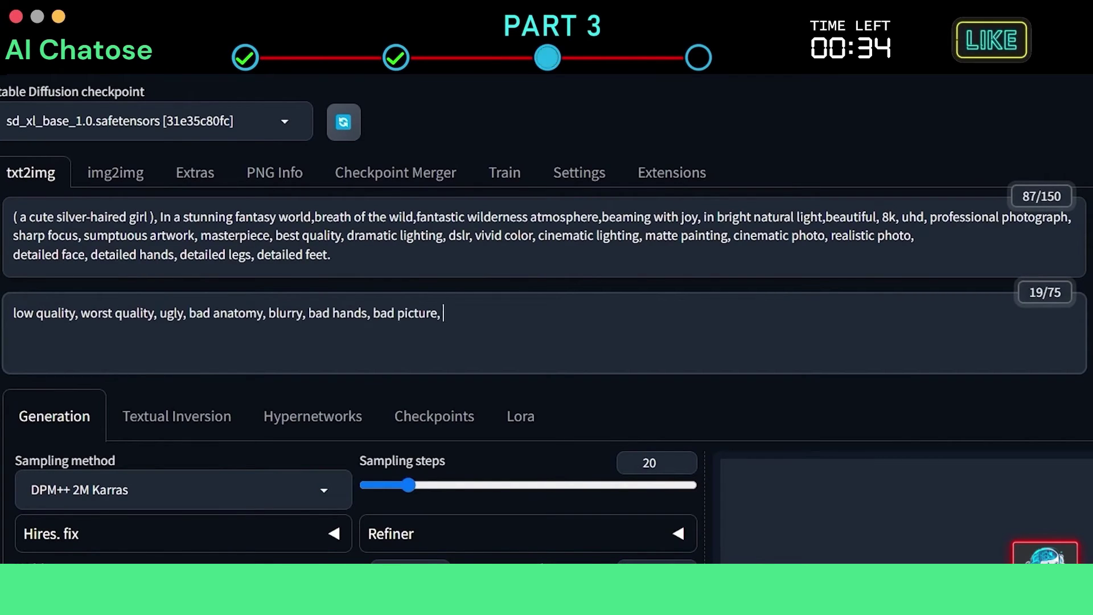
pyautogui.write('polydactyly, extra ears, extra hands, extra fingers, extra feet')
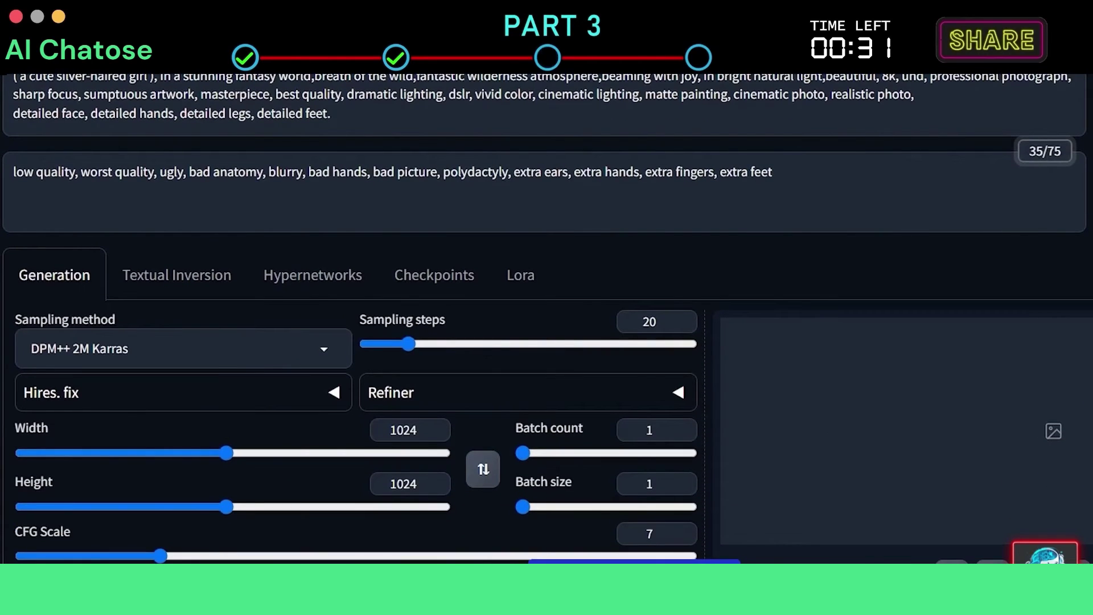
pyautogui.click(860, 186)
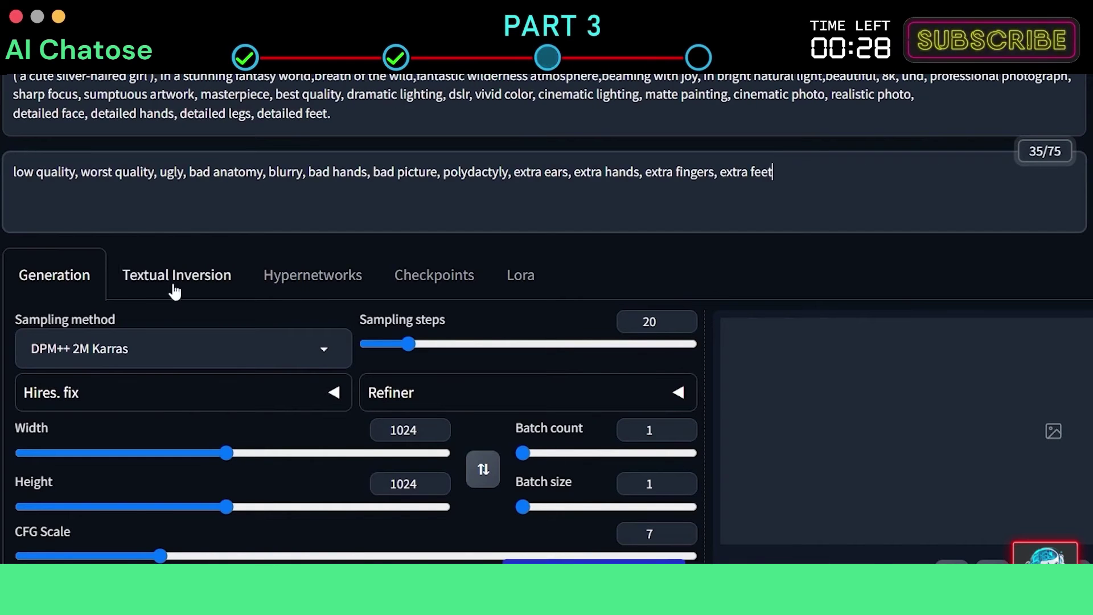
pyautogui.scroll(-1, 212, 260)
pyautogui.scroll(-3, 212, 260)
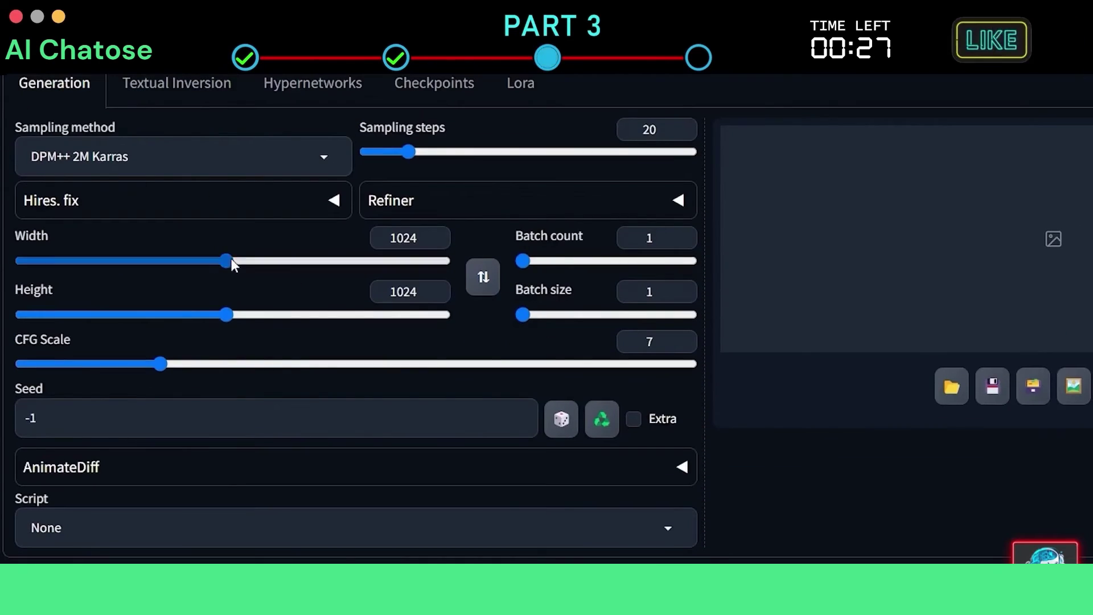
pyautogui.moveTo(227, 261)
pyautogui.mouseDown()
pyautogui.moveTo(260, 261)
pyautogui.moveTo(226, 260)
pyautogui.mouseUp()
pyautogui.moveTo(523, 260)
pyautogui.mouseDown()
pyautogui.moveTo(535, 260)
pyautogui.moveTo(522, 260)
pyautogui.mouseUp()
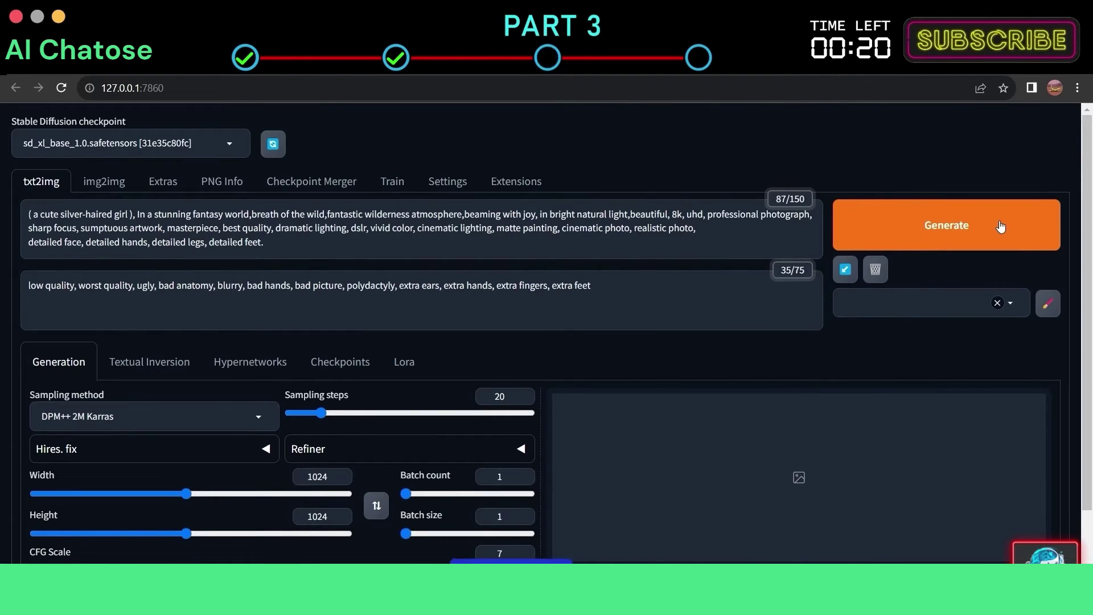
# Generate the fantasy girl image, preview it full-size, then open the 2023-11-19 output folder
pyautogui.click(1001, 226)
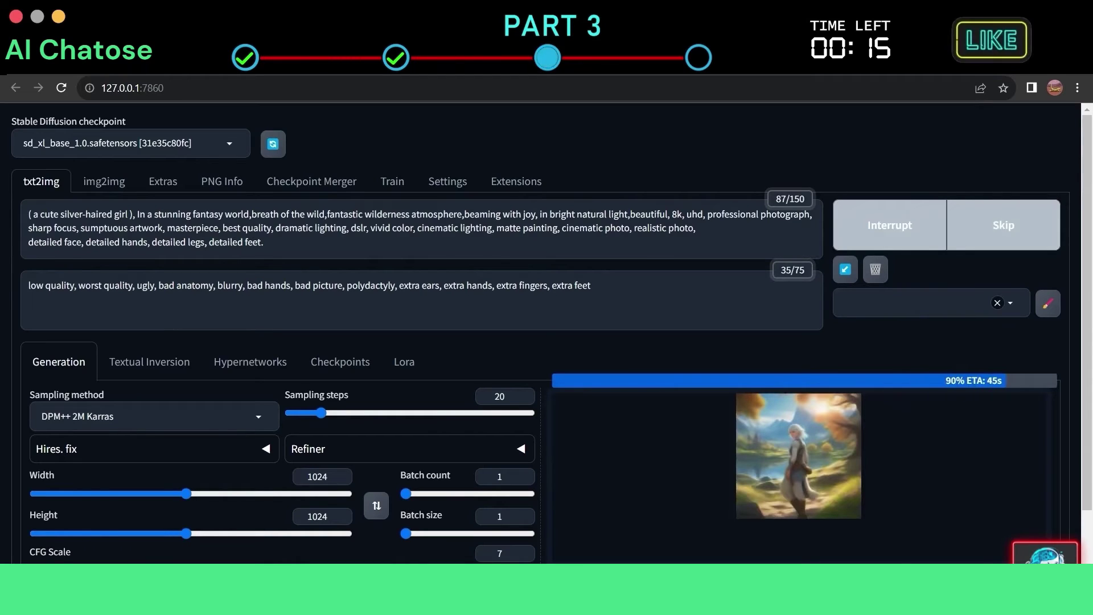
pyautogui.scroll(-4, 1016, 428)
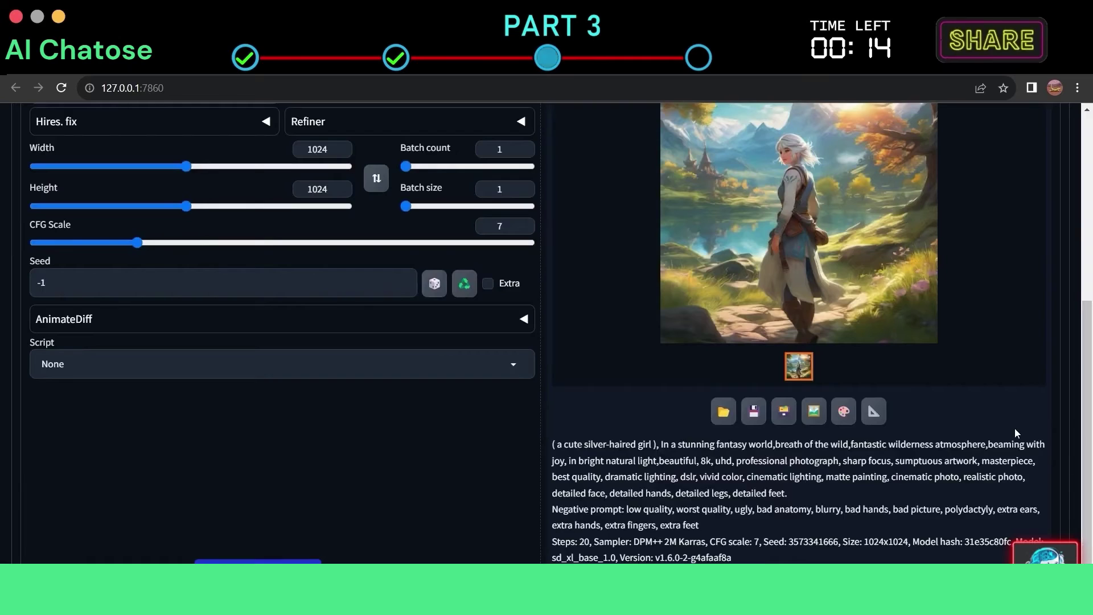
pyautogui.scroll(1, 1015, 428)
pyautogui.scroll(2, 1016, 428)
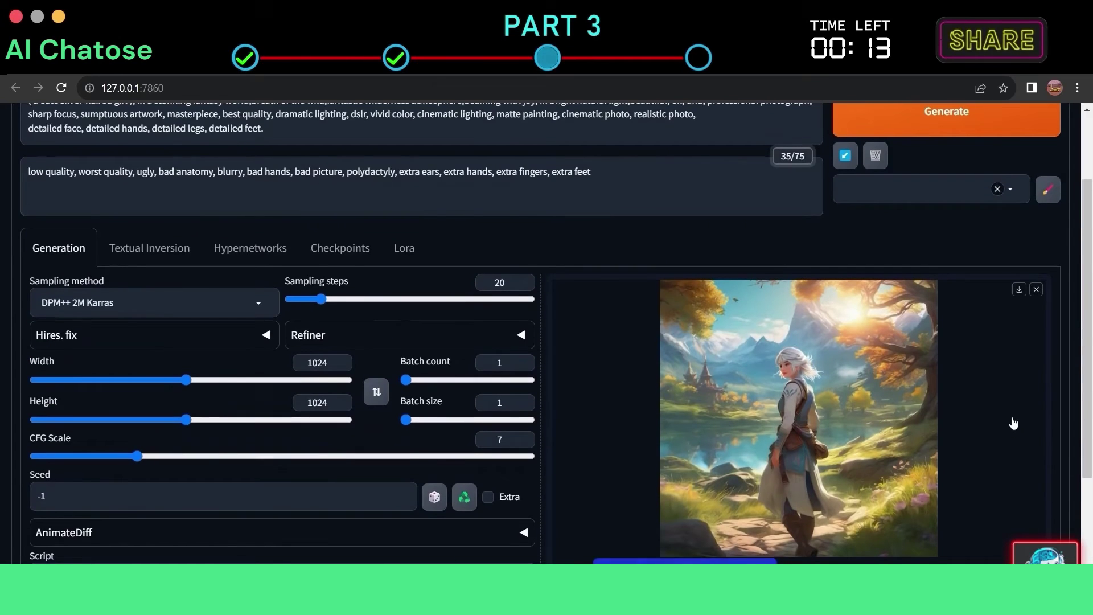
pyautogui.click(841, 394)
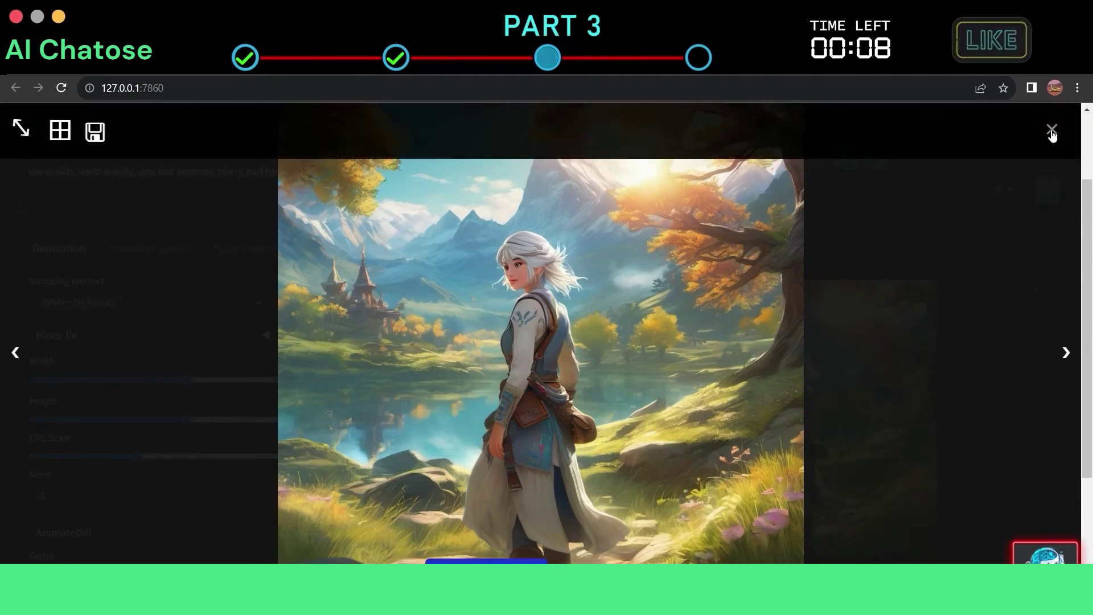
pyautogui.click(1051, 129)
pyautogui.scroll(-2, 988, 366)
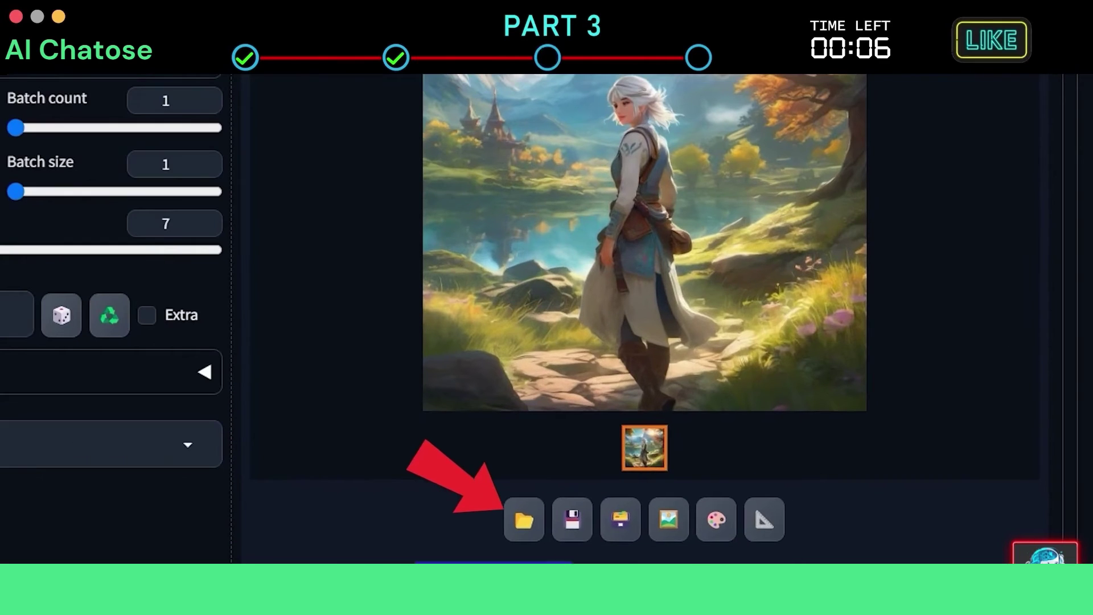
pyautogui.click(524, 519)
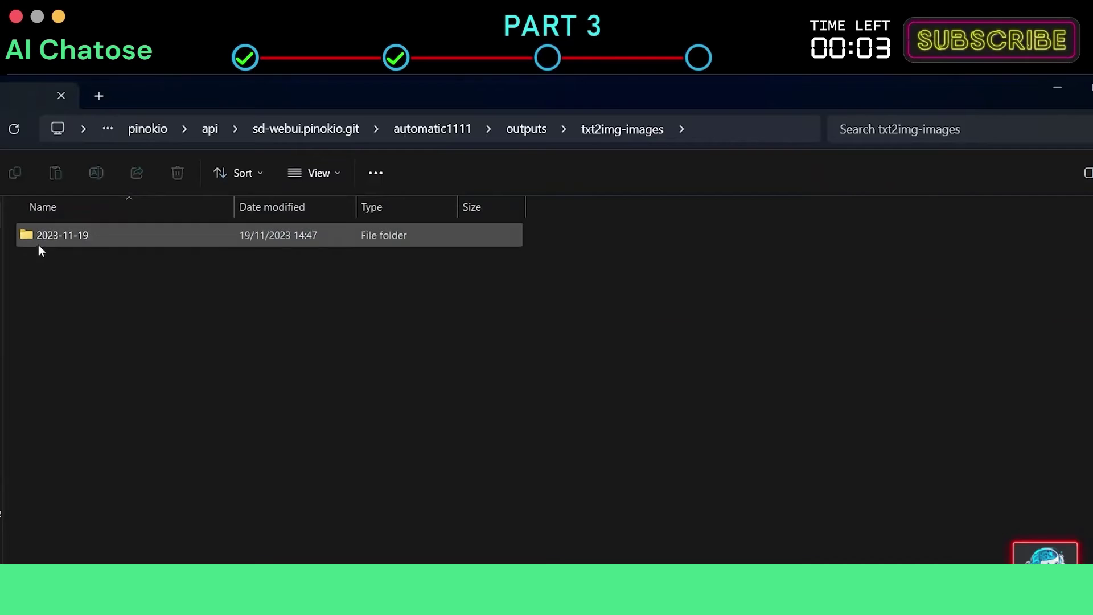
pyautogui.doubleClick(52, 238)
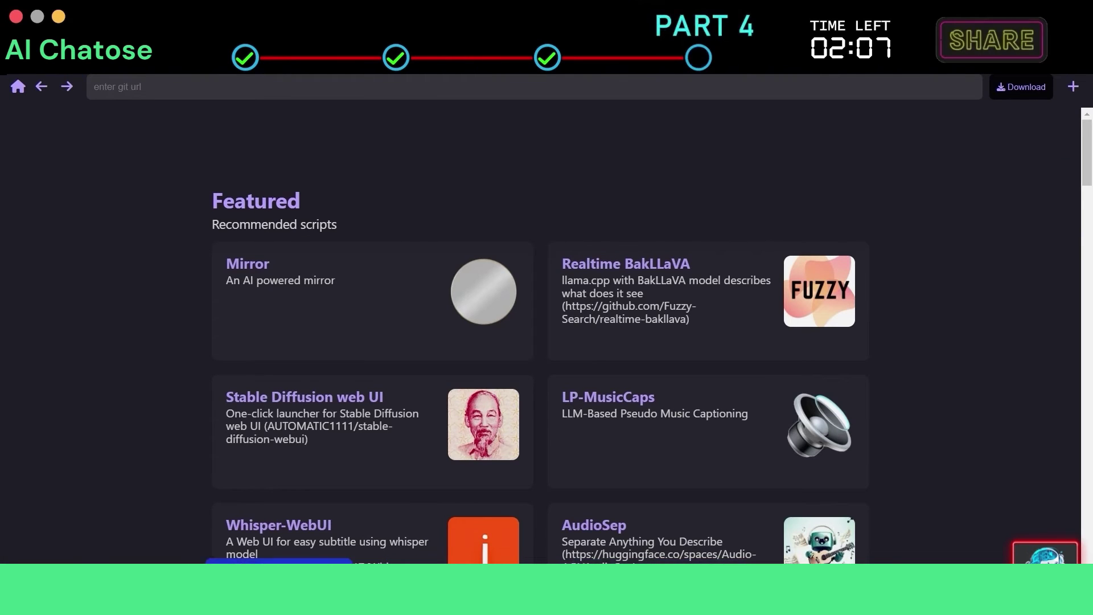
pyautogui.scroll(-1, 949, 378)
pyautogui.scroll(-3, 949, 378)
pyautogui.scroll(-4, 948, 378)
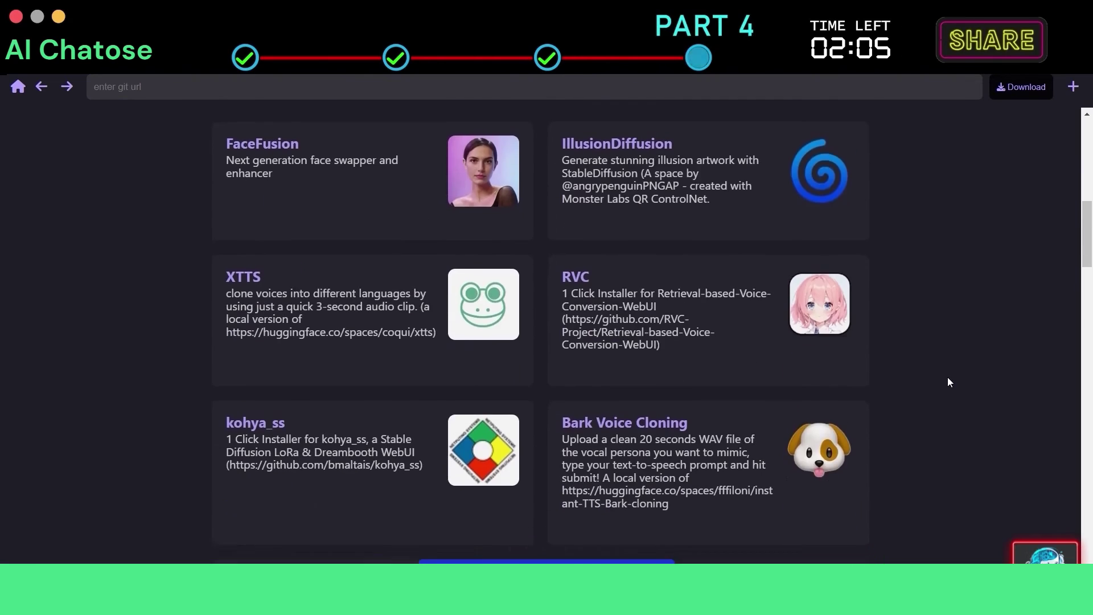
pyautogui.scroll(-3, 949, 383)
pyautogui.scroll(-3, 949, 383)
pyautogui.scroll(4, 949, 382)
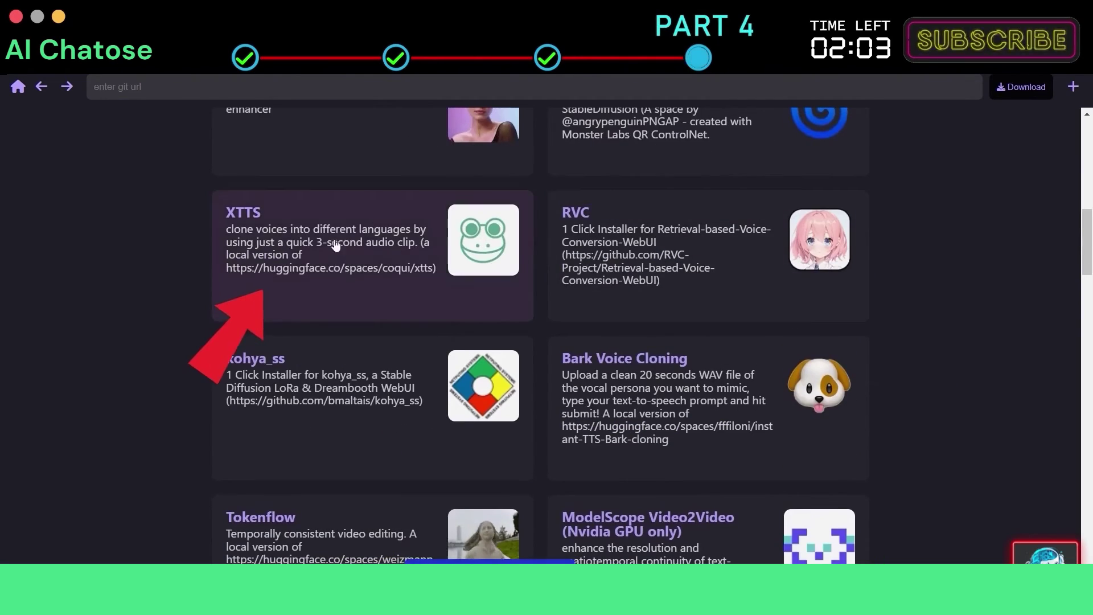
# Download the XTTS app from Discover and open its install requirements page
pyautogui.click(386, 293)
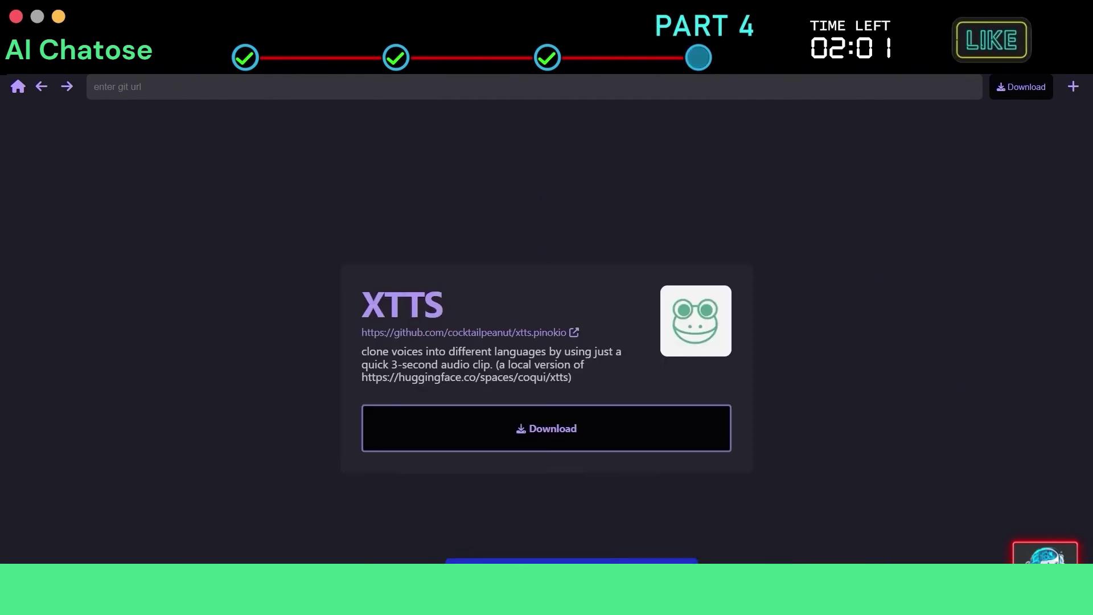
pyautogui.click(655, 430)
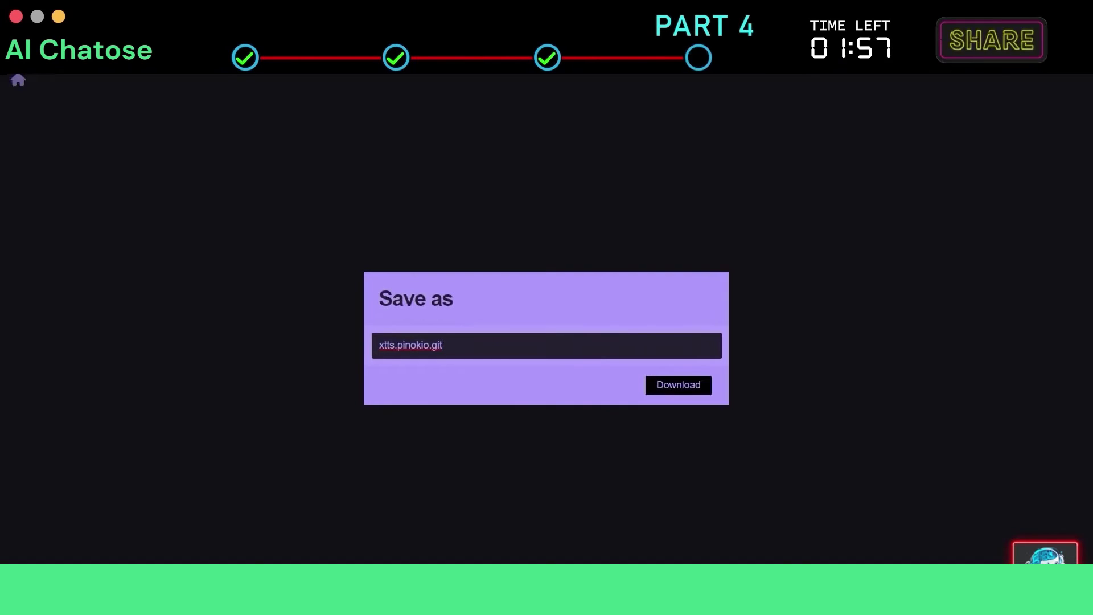
pyautogui.click(681, 386)
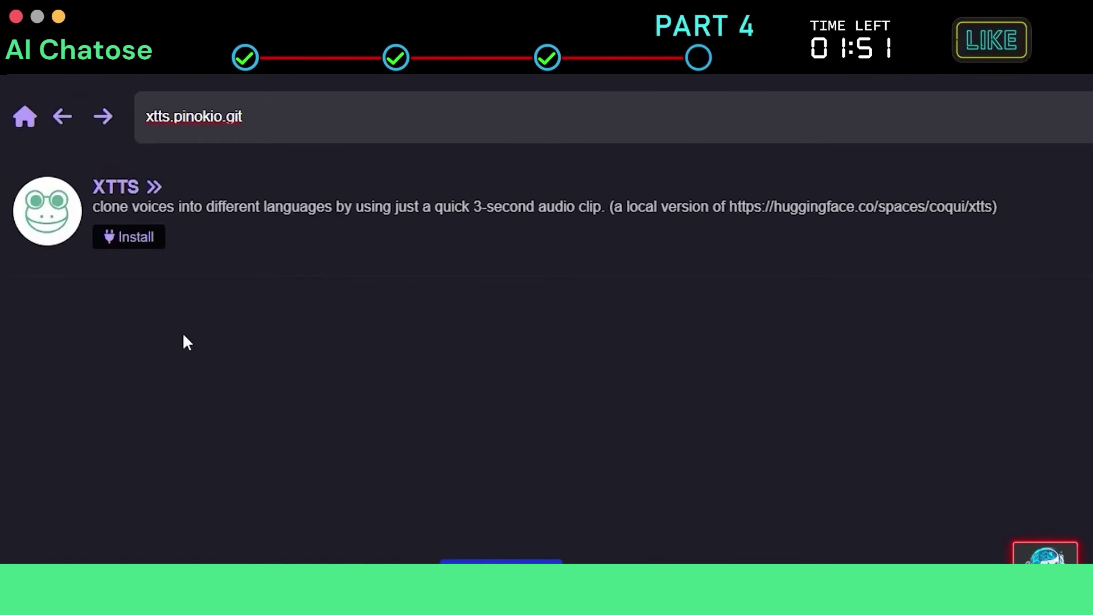
pyautogui.click(161, 239)
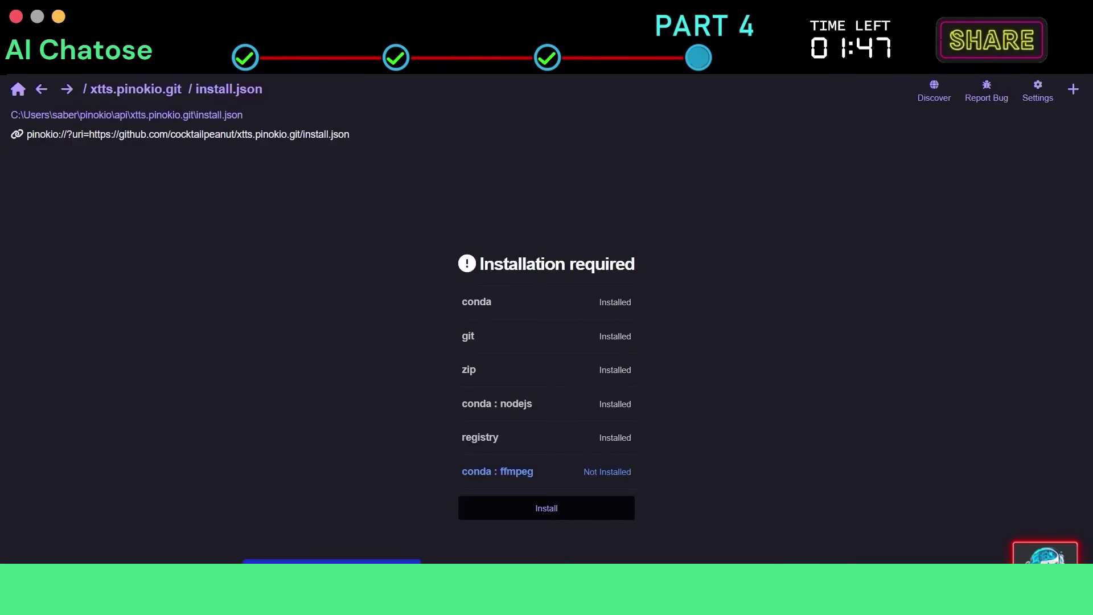
# Install the missing conda ffmpeg dependency and dismiss the Install Success notice
pyautogui.click(572, 512)
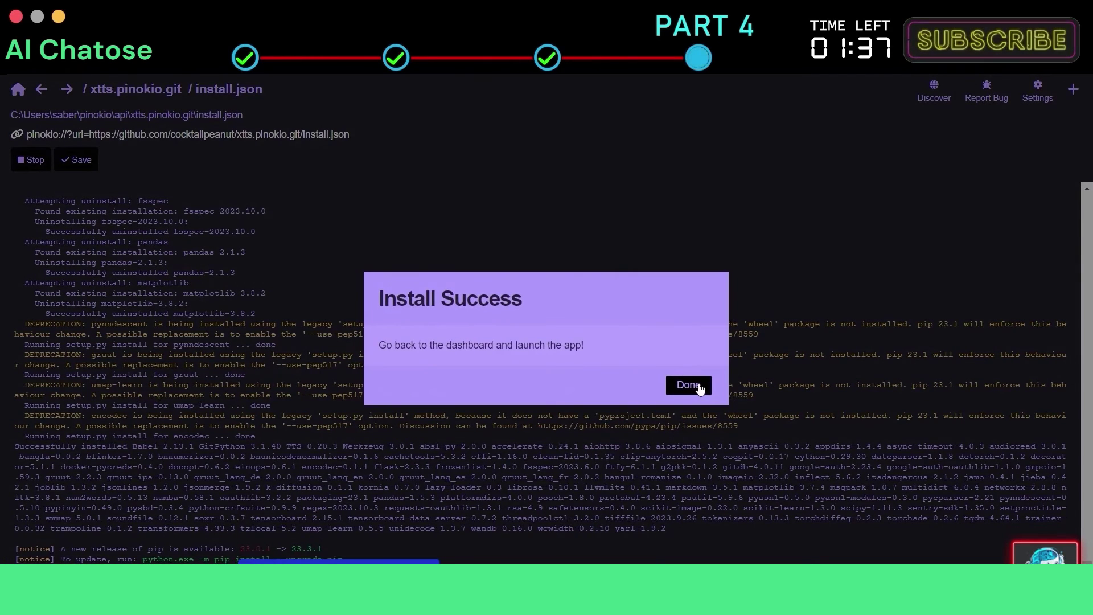
pyautogui.click(689, 385)
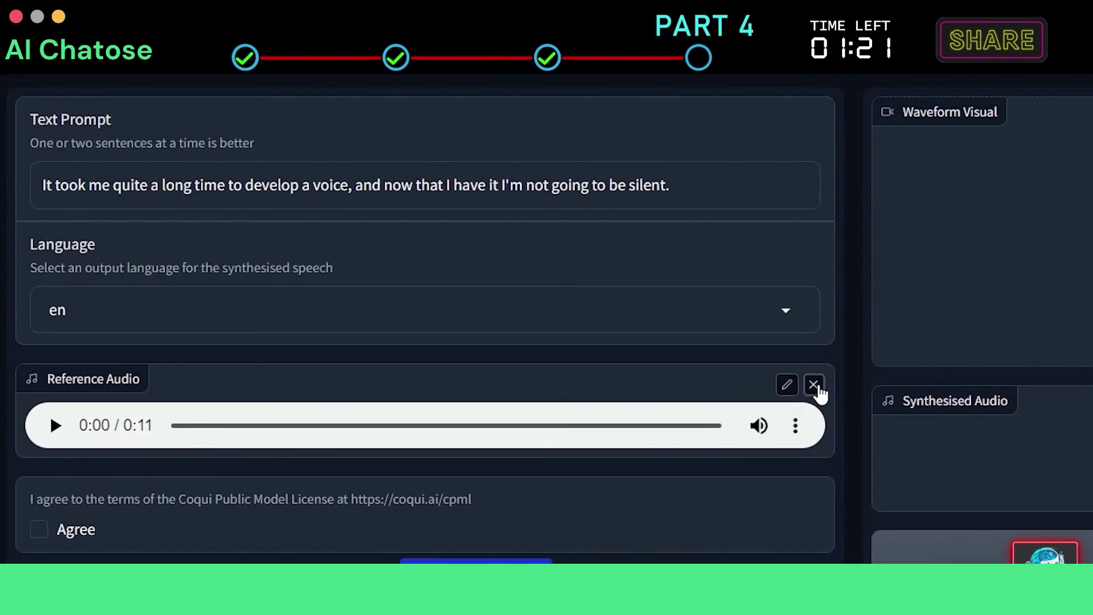
# Swap the reference audio for 'audio 1 sample' and play it back
pyautogui.click(814, 385)
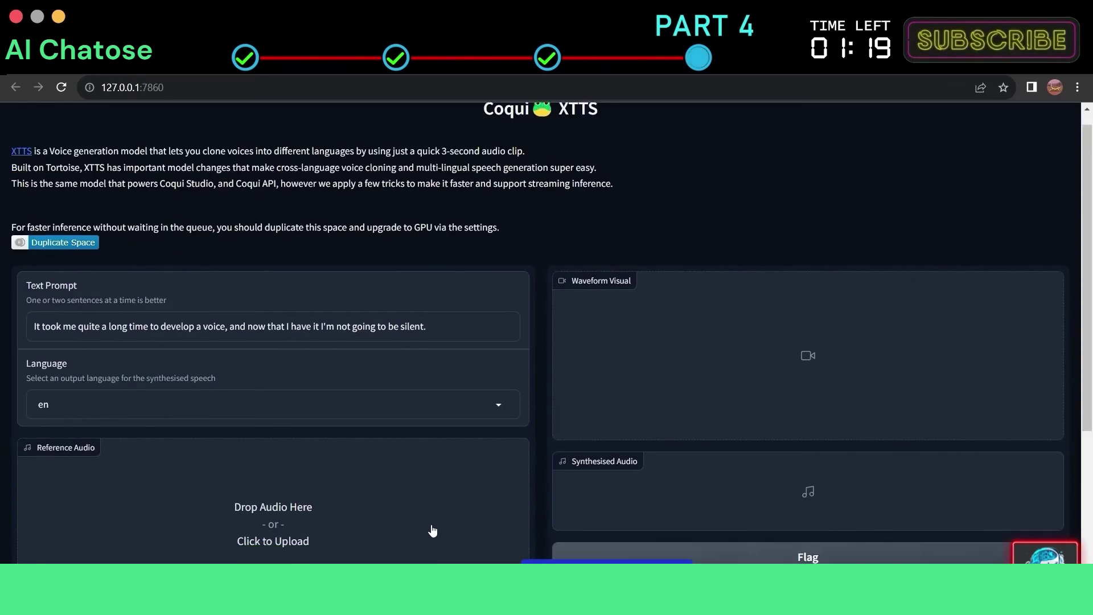
pyautogui.scroll(-3, 433, 531)
pyautogui.click(377, 334)
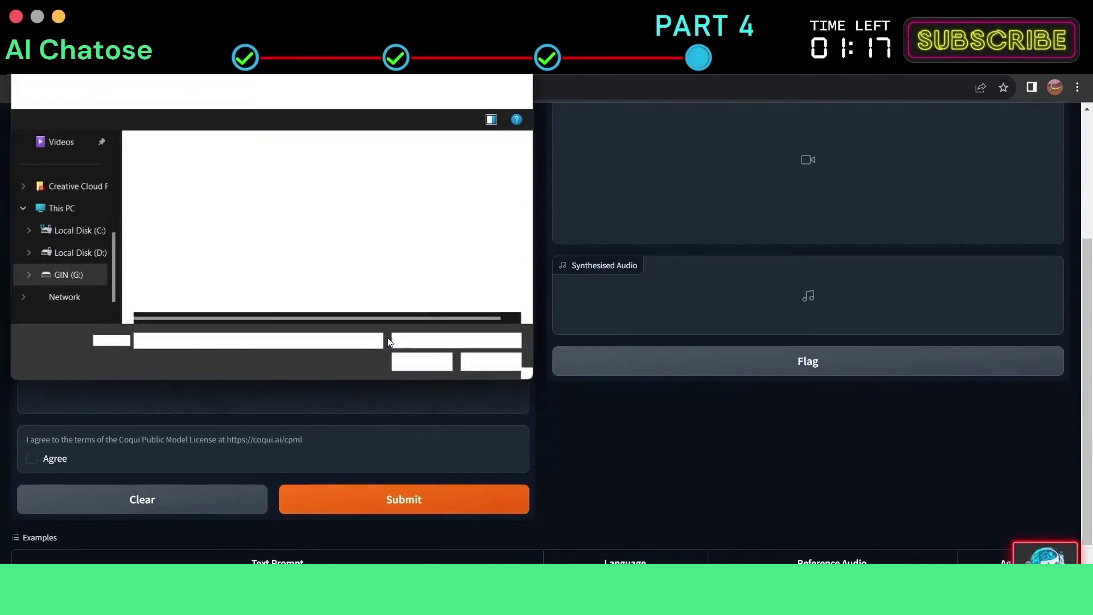
pyautogui.click(245, 166)
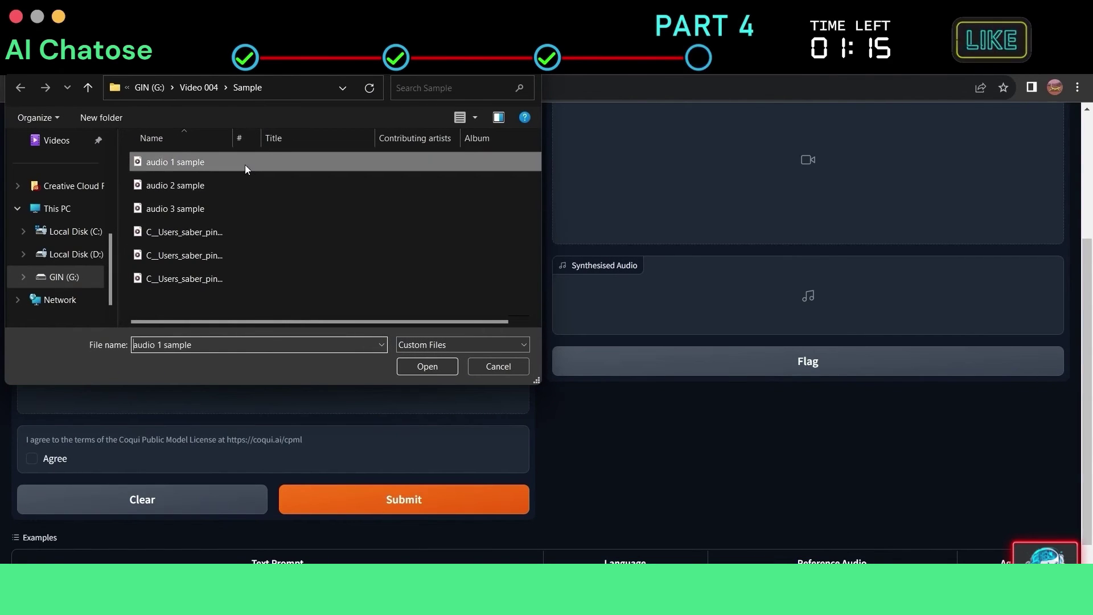
pyautogui.click(426, 370)
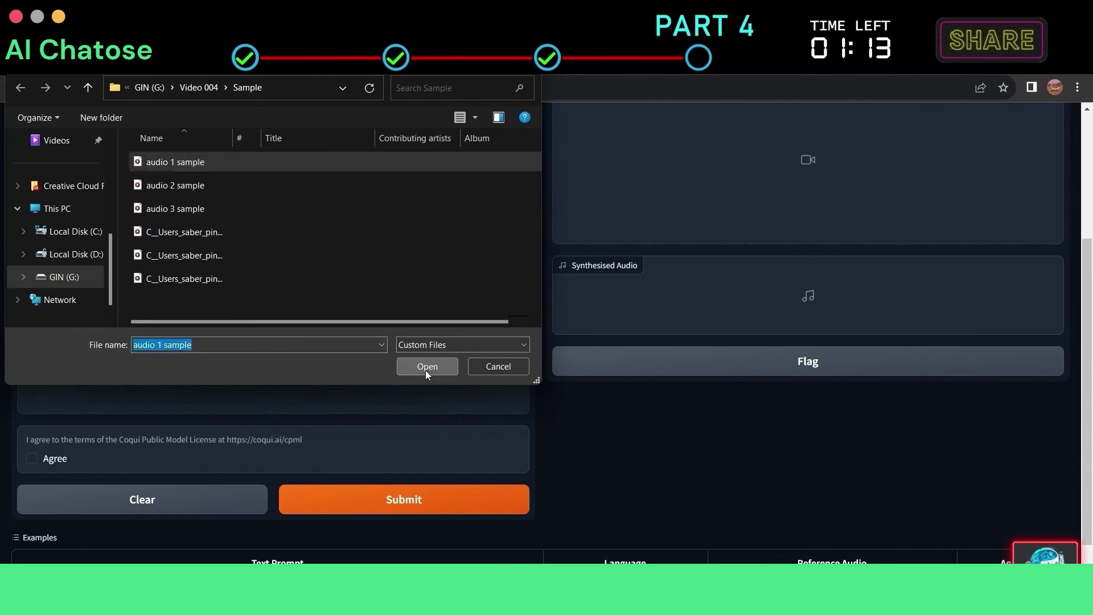
pyautogui.scroll(1, 571, 425)
pyautogui.scroll(3, 233, 453)
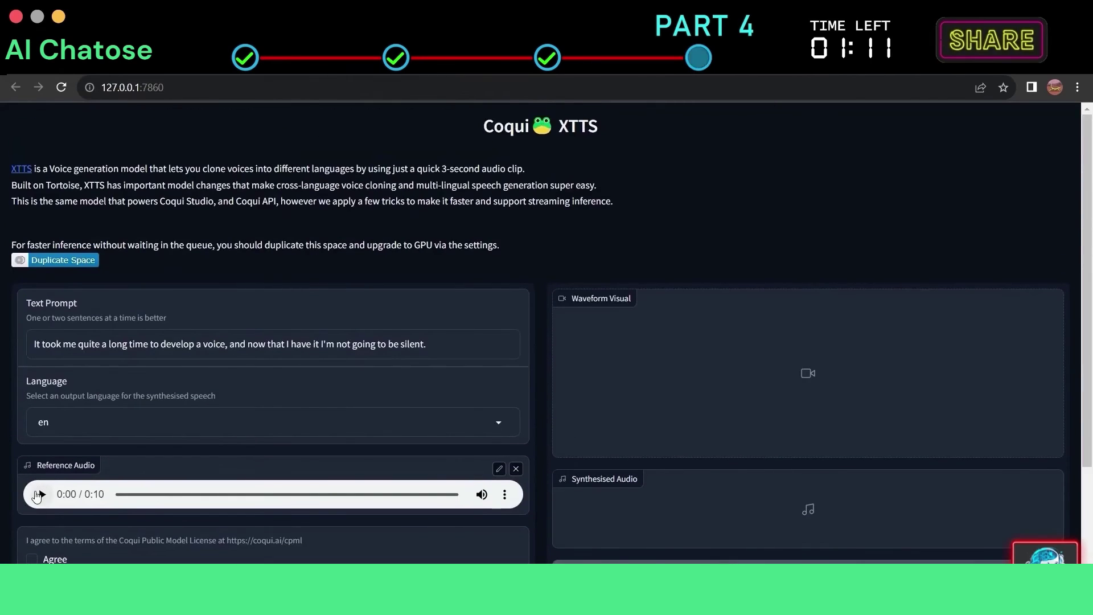
pyautogui.click(38, 495)
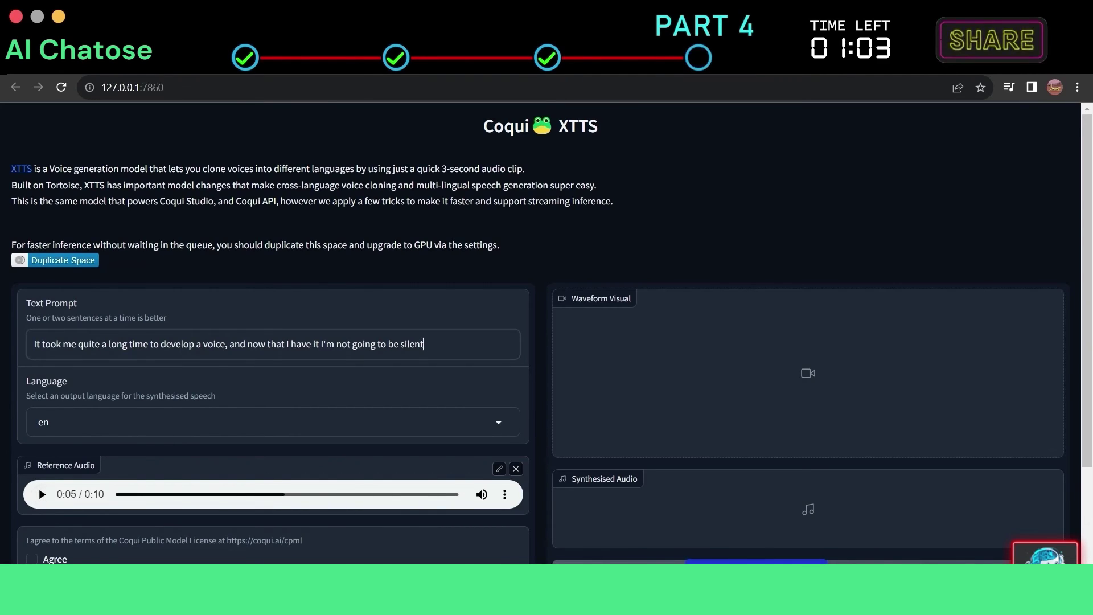
# Replace the text prompt with the rabbit-hole sentence, keep language 'en', and submit
pyautogui.press('BackSpace')
pyautogui.press('BackSpace')
pyautogui.press('BackSpace')
pyautogui.press('BackSpace')
pyautogui.press('BackSpace')
pyautogui.press('BackSpace')
pyautogui.press('BackSpace')
pyautogui.press('BackSpace')
pyautogui.press('BackSpace')
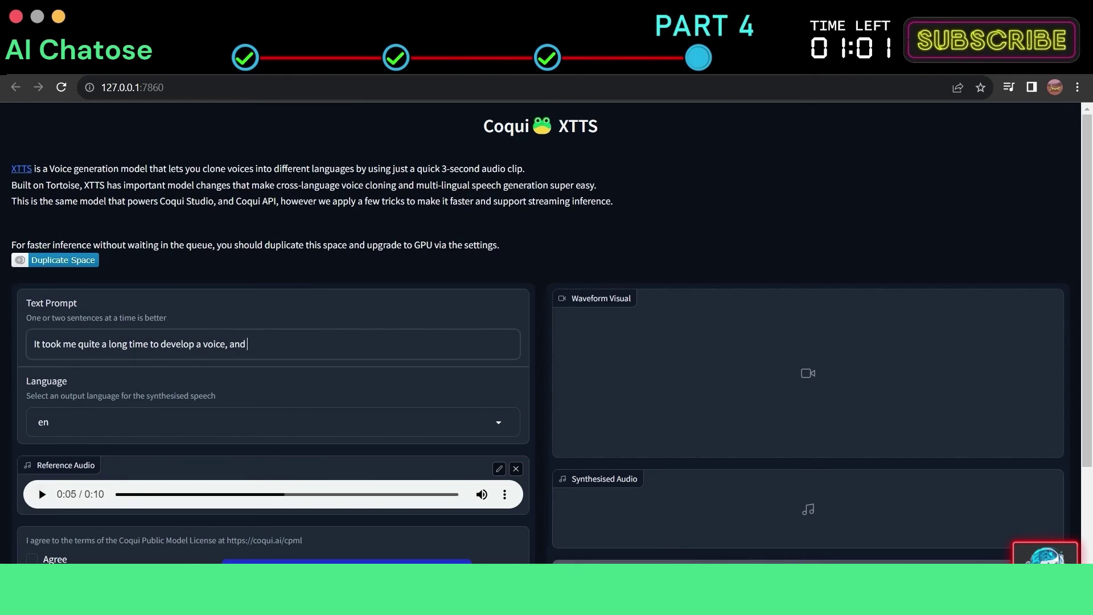
pyautogui.press('BackSpace')
pyautogui.press('BackSpace')
pyautogui.press('BackSpace')
pyautogui.press('BackSpace')
pyautogui.press('BackSpace')
pyautogui.press('BackSpace')
pyautogui.press('BackSpace')
pyautogui.press('BackSpace')
pyautogui.press('BackSpace')
pyautogui.press('BackSpace')
pyautogui.press('BackSpace')
pyautogui.press('BackSpace')
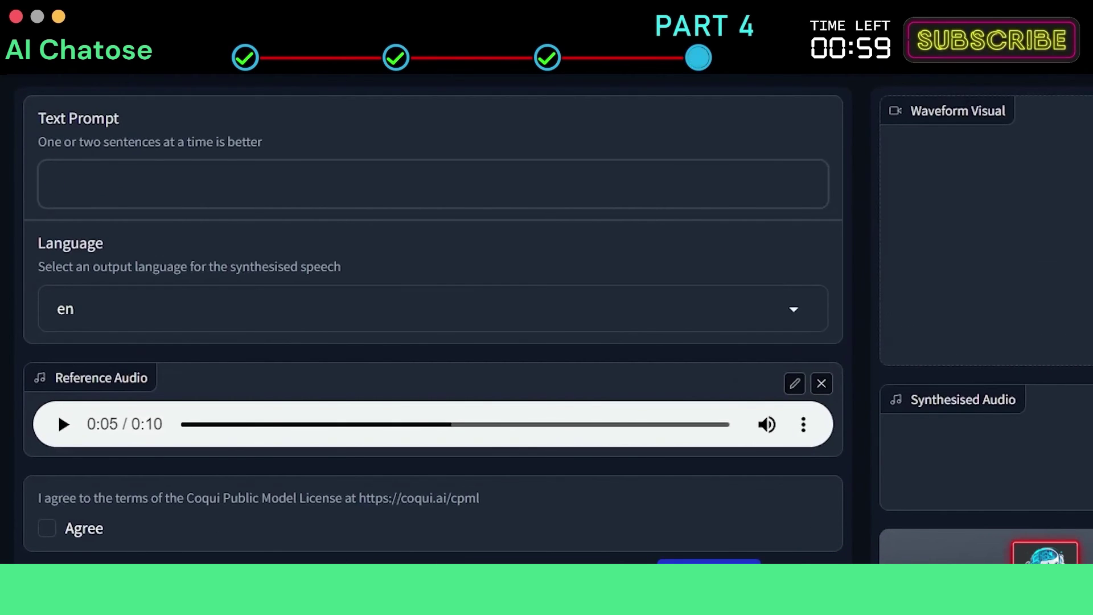
pyautogui.write('He was so tired that he flopped down upon the nice soft sand on the floor of the rabbit-hole, and shut his eyes')
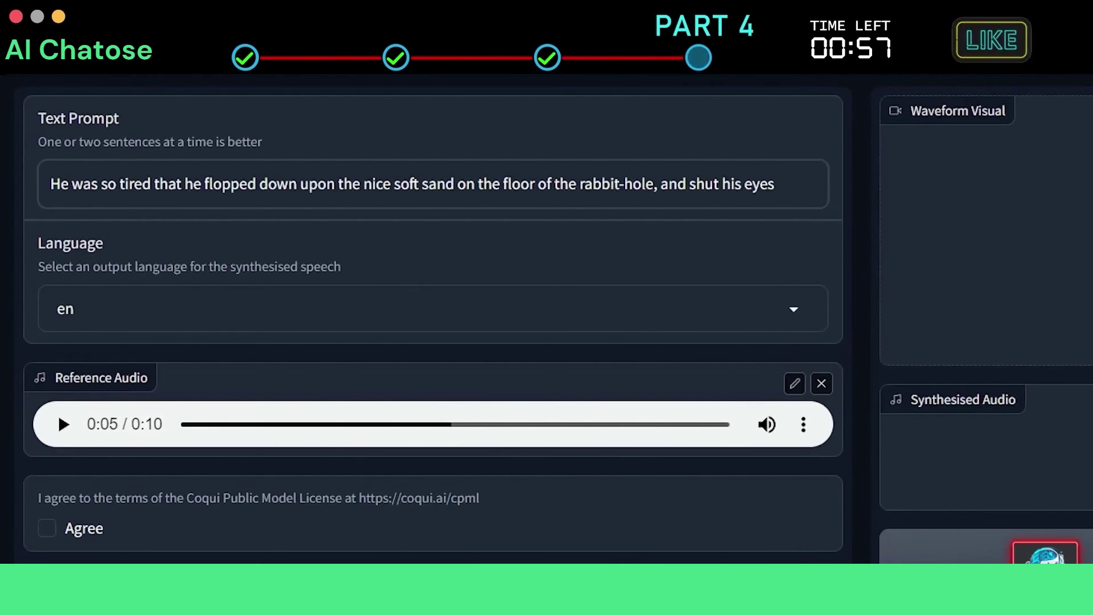
pyautogui.click(790, 310)
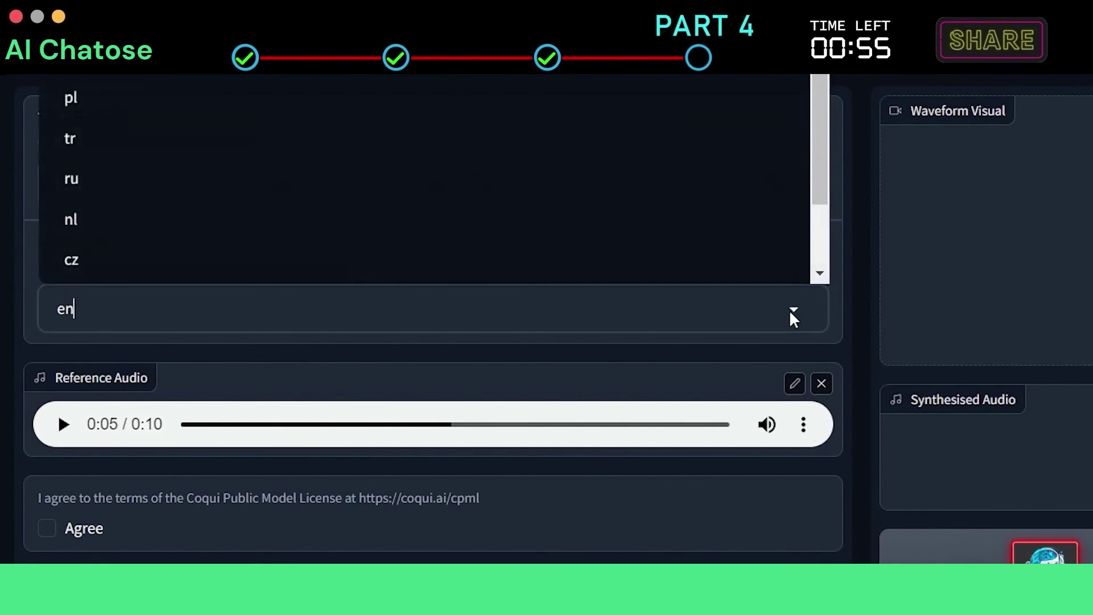
pyautogui.click(484, 145)
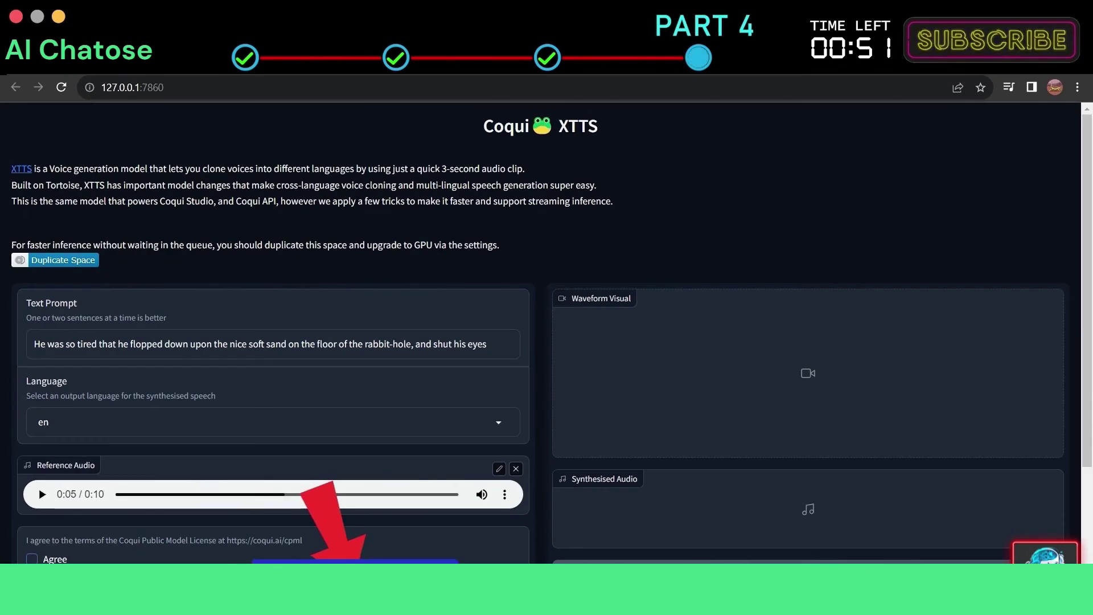
pyautogui.scroll(-2, 547, 342)
pyautogui.click(404, 427)
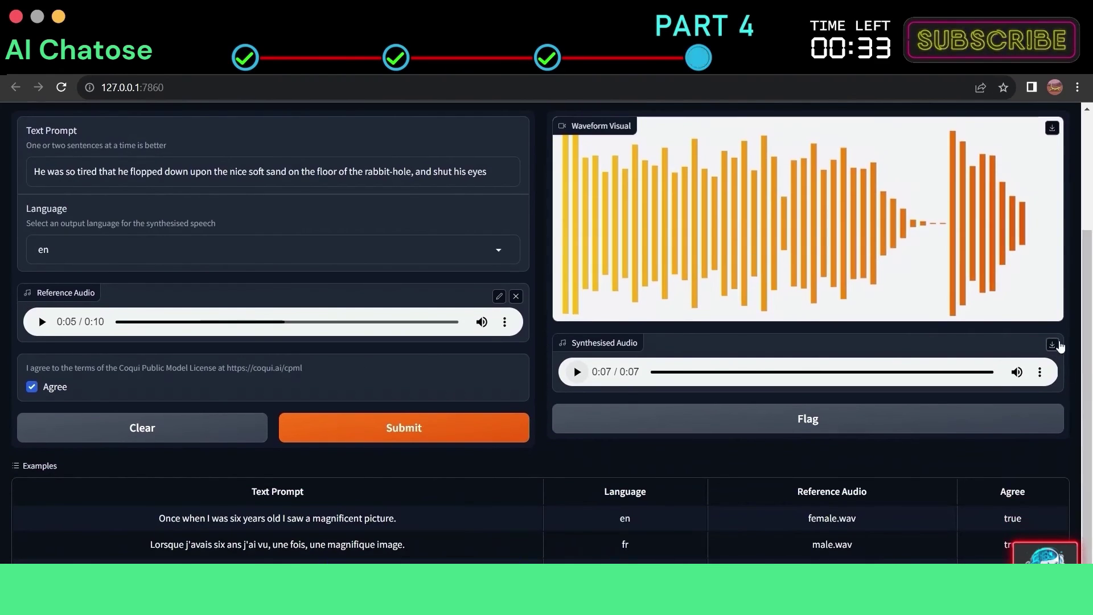
# Save the English clip, then synthesise and play the pasted Spanish sentence with language 'es'
pyautogui.click(1052, 345)
pyautogui.press('Return')
pyautogui.scroll(4, 359, 385)
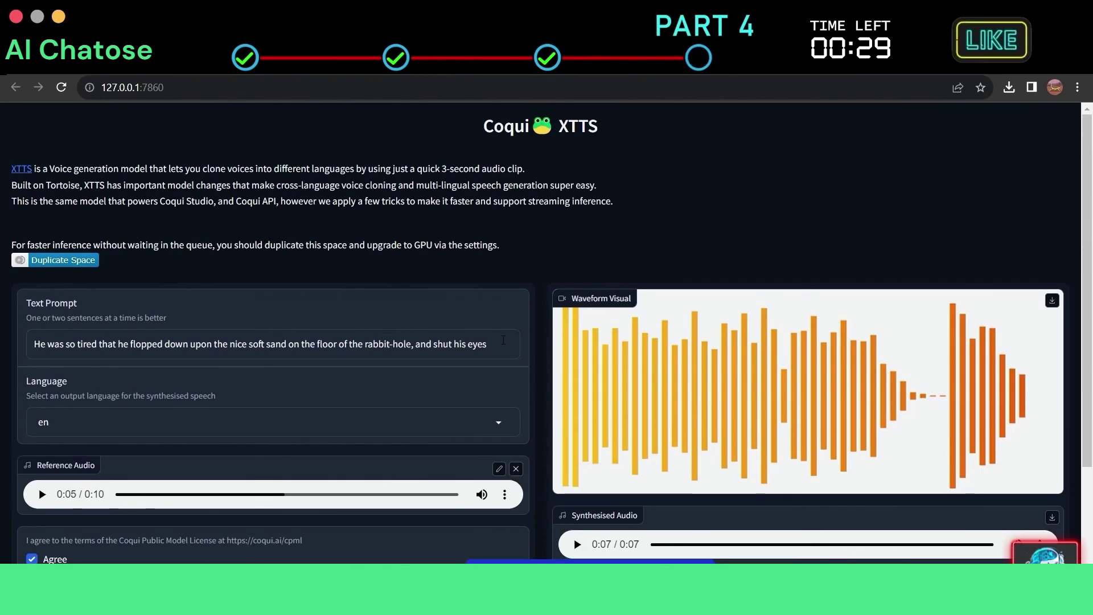
pyautogui.moveTo(490, 345); pyautogui.dragTo(3, 361)
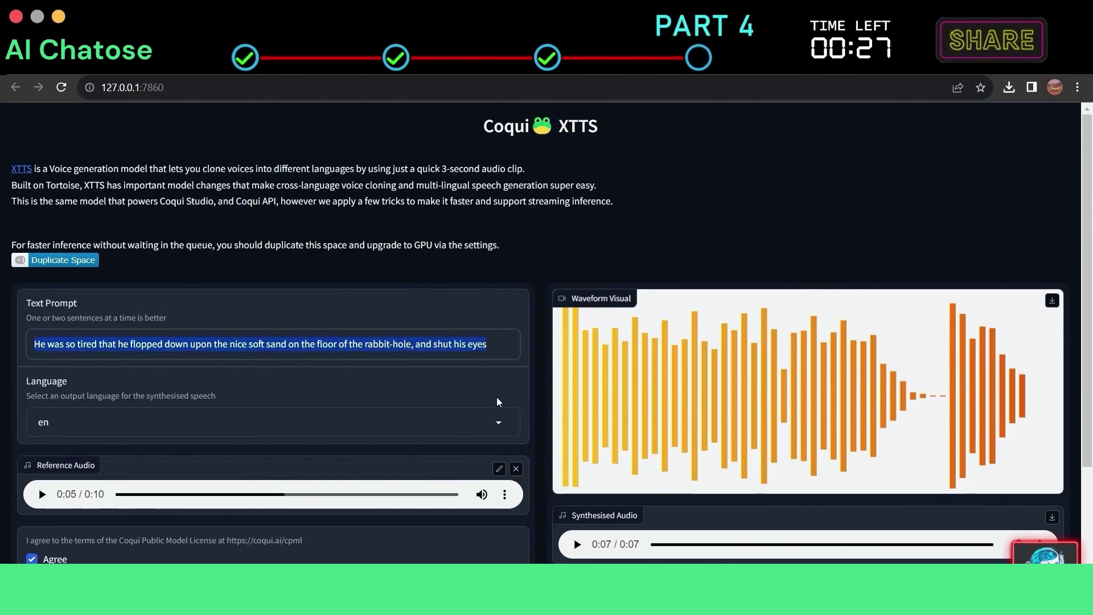
pyautogui.write('Estaba tan cansado que se dejó caer sobre la suave arena del suelo de la madriguera del conejo y cerró los ojos')
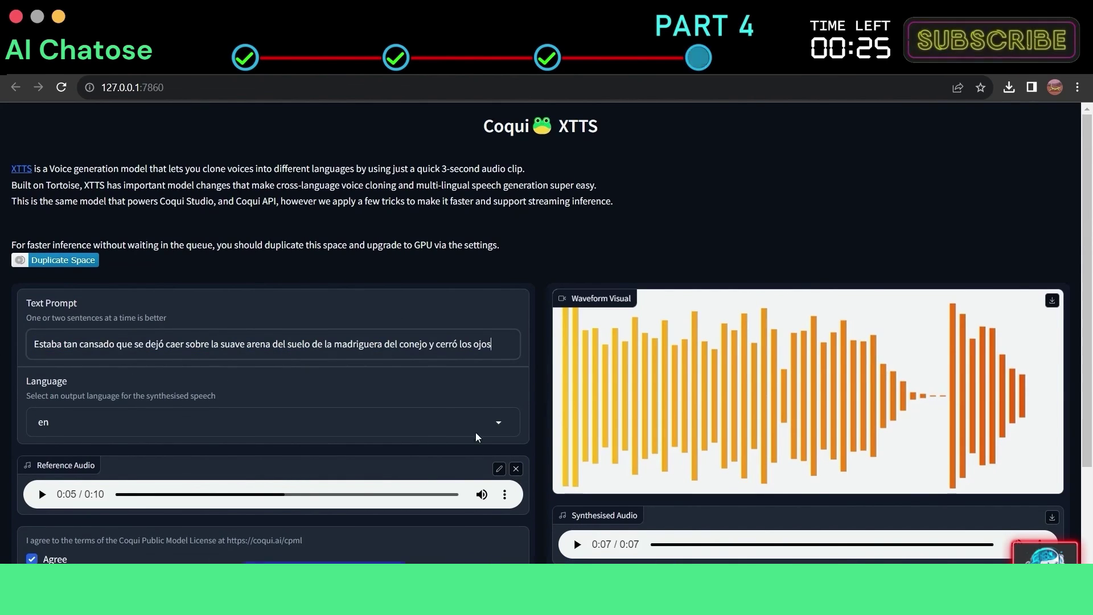
pyautogui.click(489, 422)
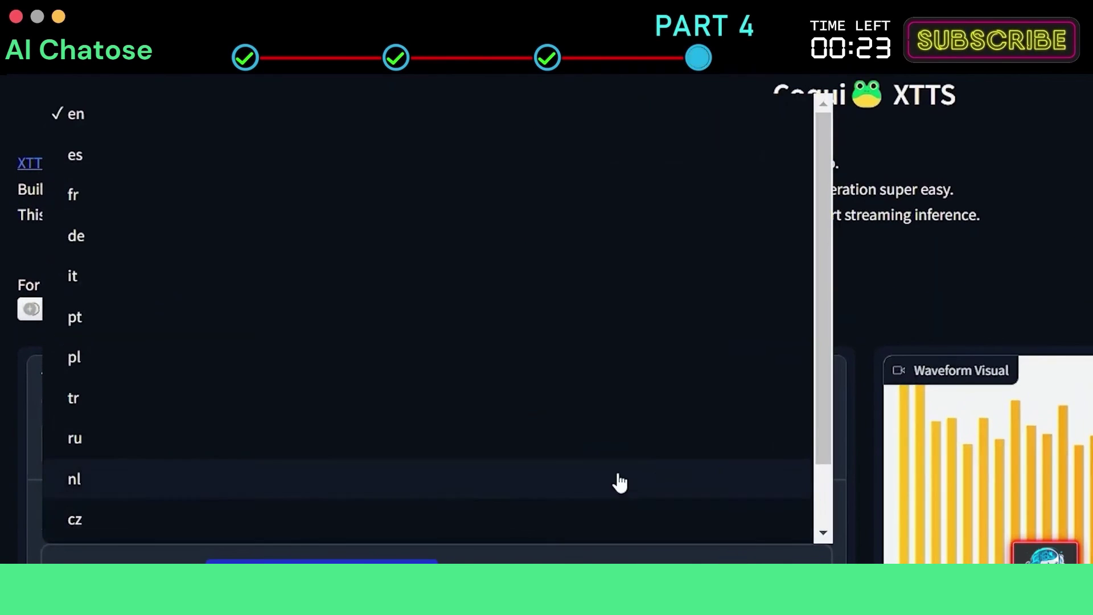
pyautogui.click(140, 164)
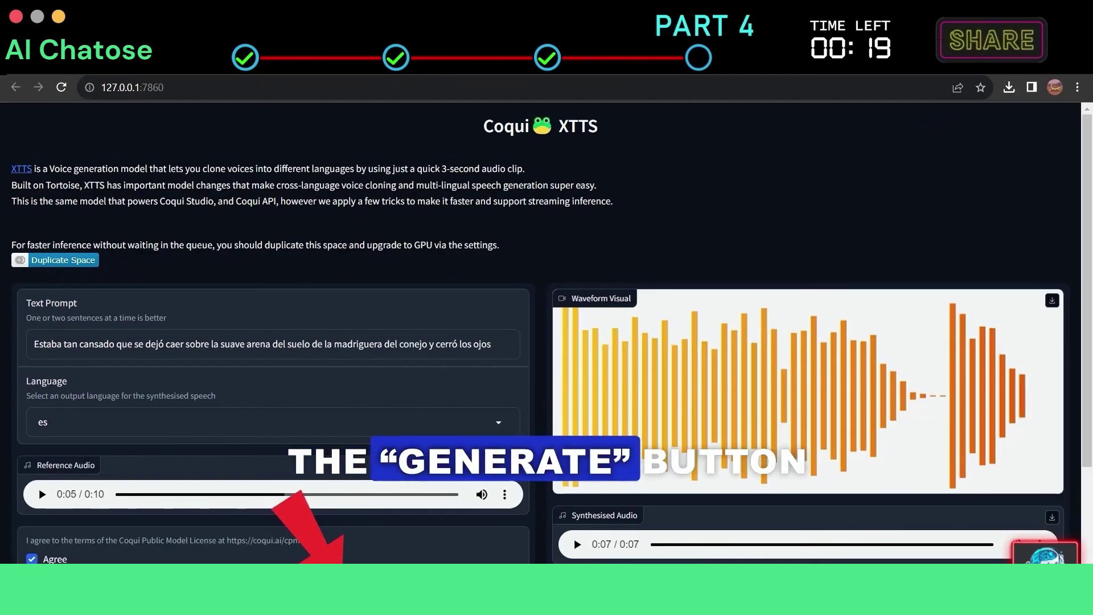
pyautogui.scroll(-1, 547, 342)
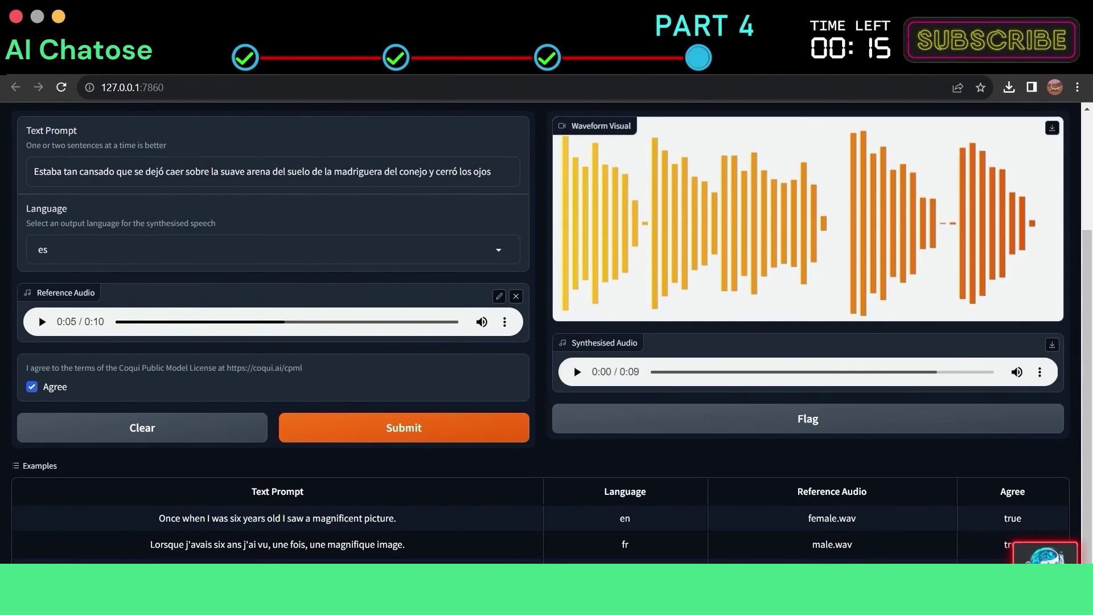
pyautogui.click(578, 373)
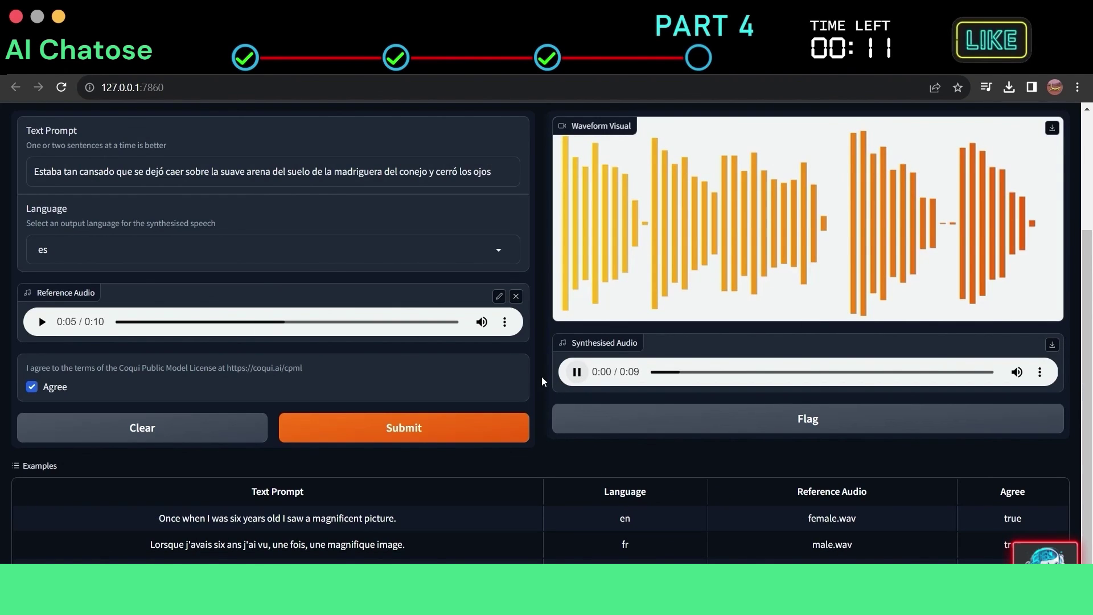